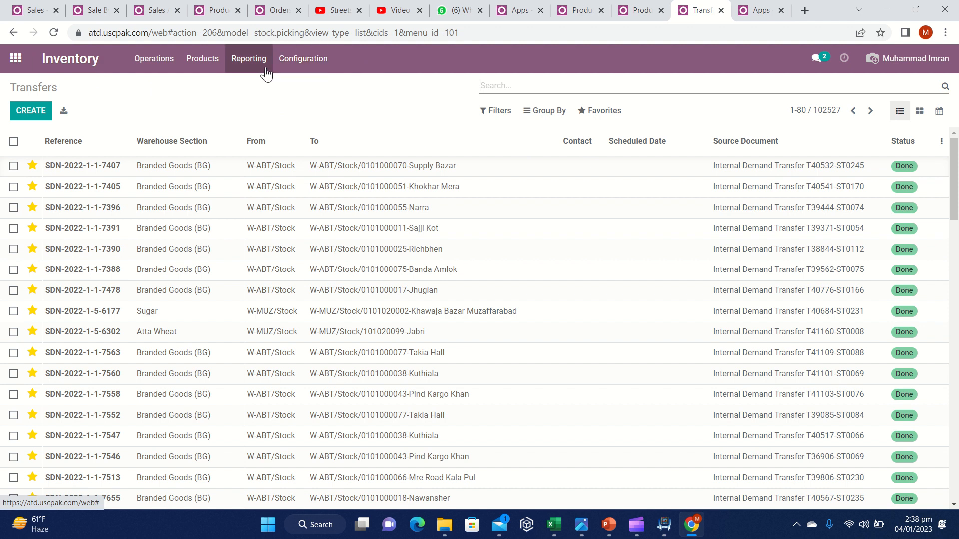
Open the Product Moves report of the Inventory module
left_click(262, 70)
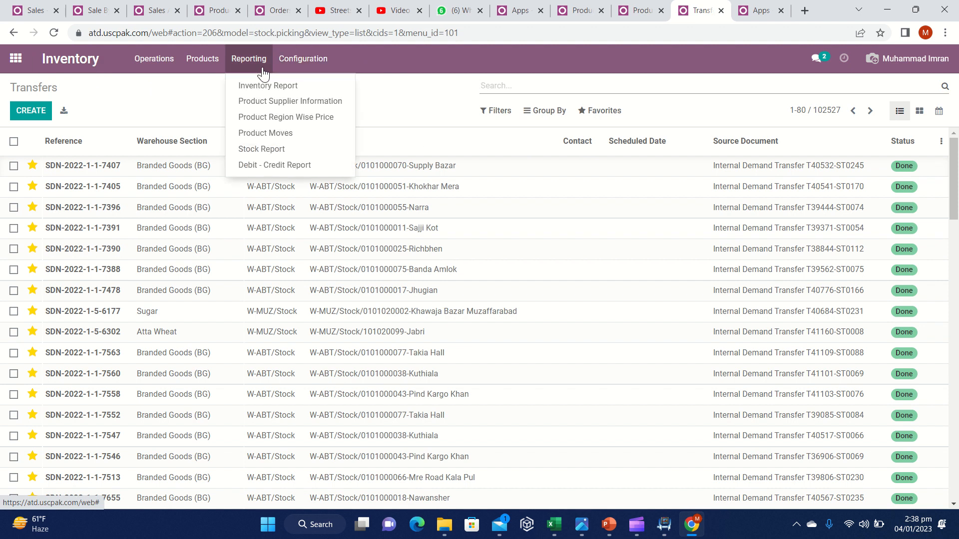
left_click(304, 133)
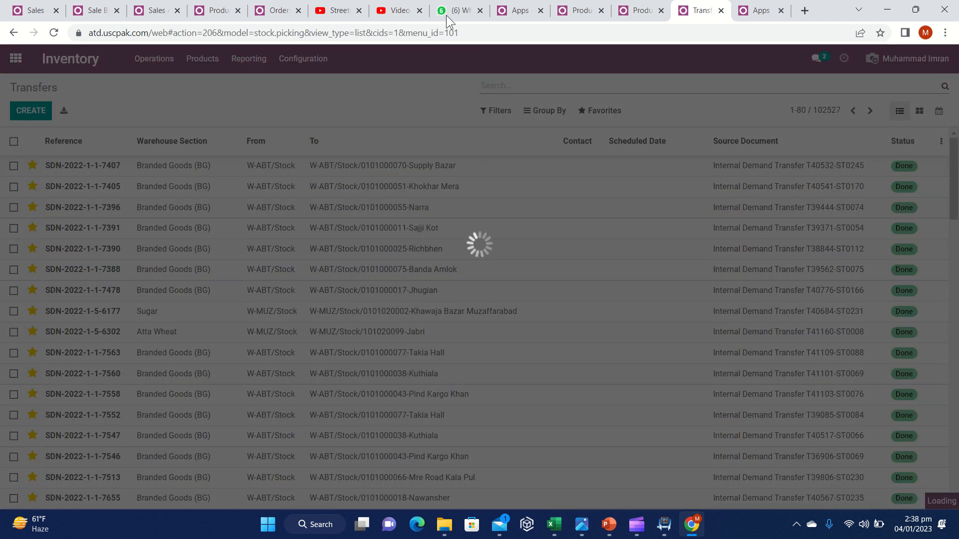
mouse_move(450, 4)
left_click(404, 24)
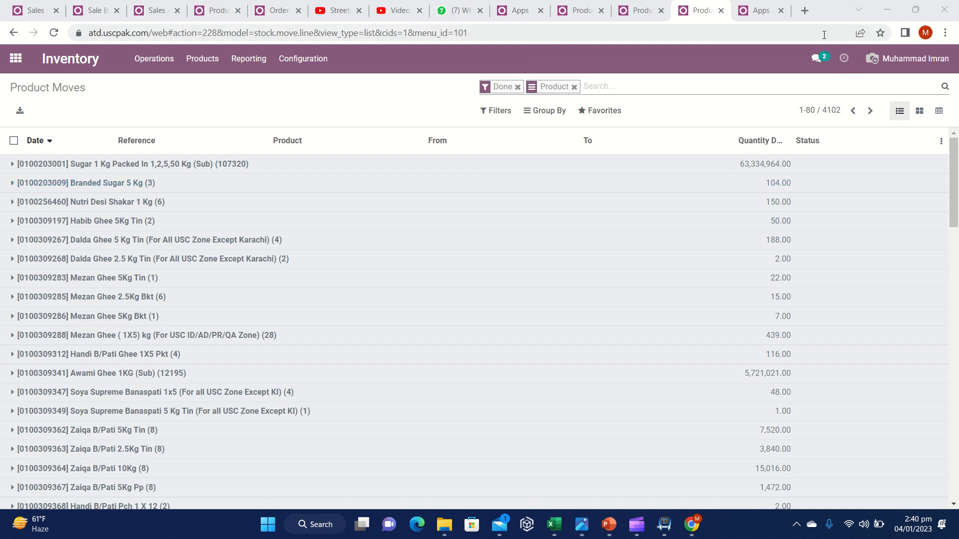
Filter the product moves to products whose name contains "(Sub)"
left_click(765, 36)
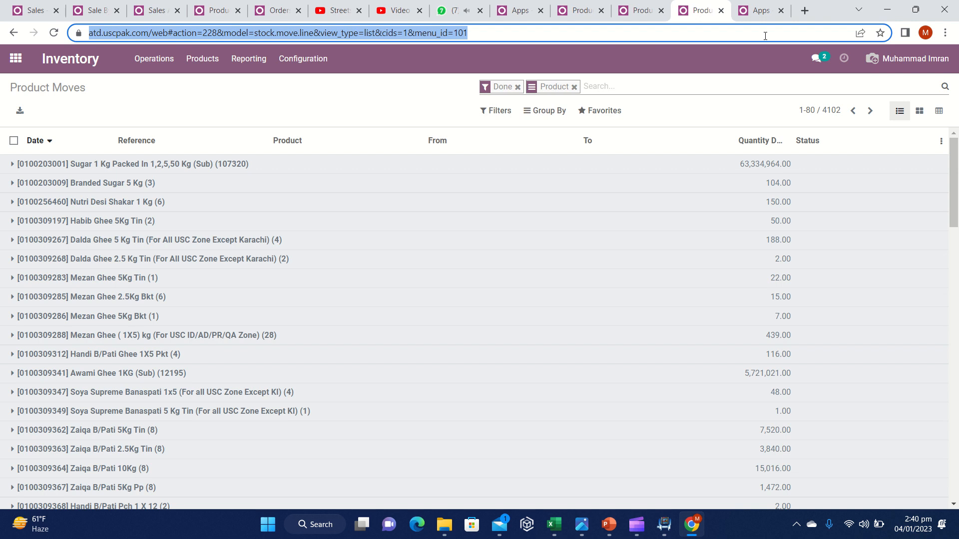
key("ctrl+plus")
key("ctrl+plus")
key("ctrl+plus")
key("ctrl+plus")
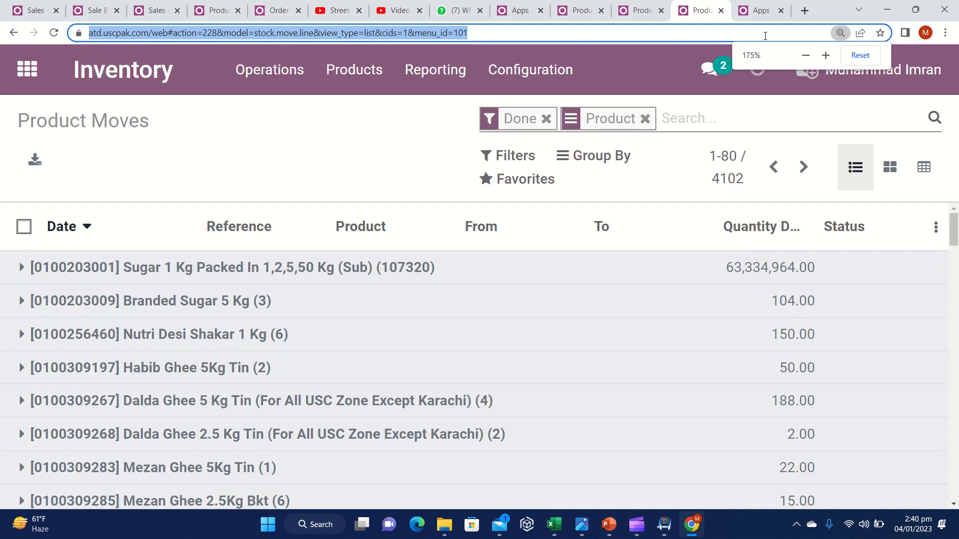
left_click(407, 151)
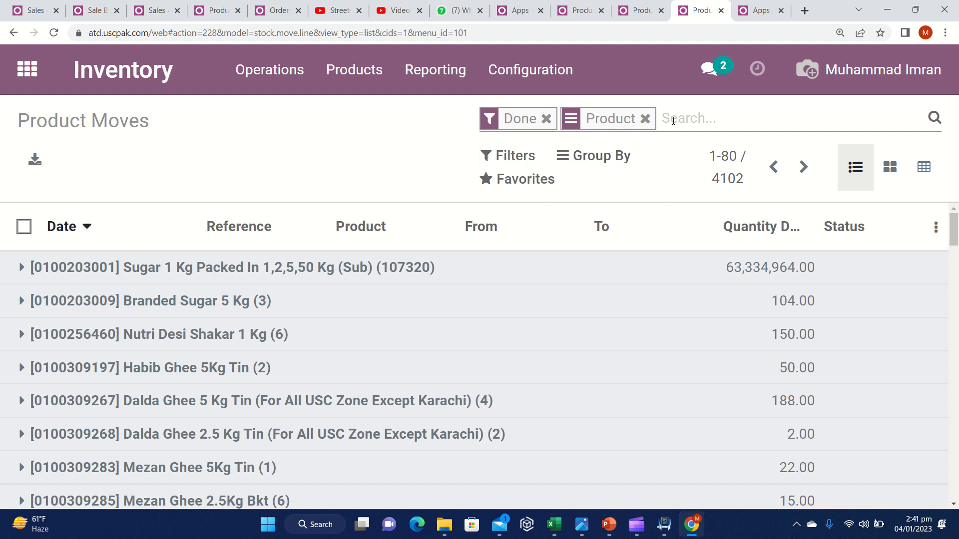
type("(")
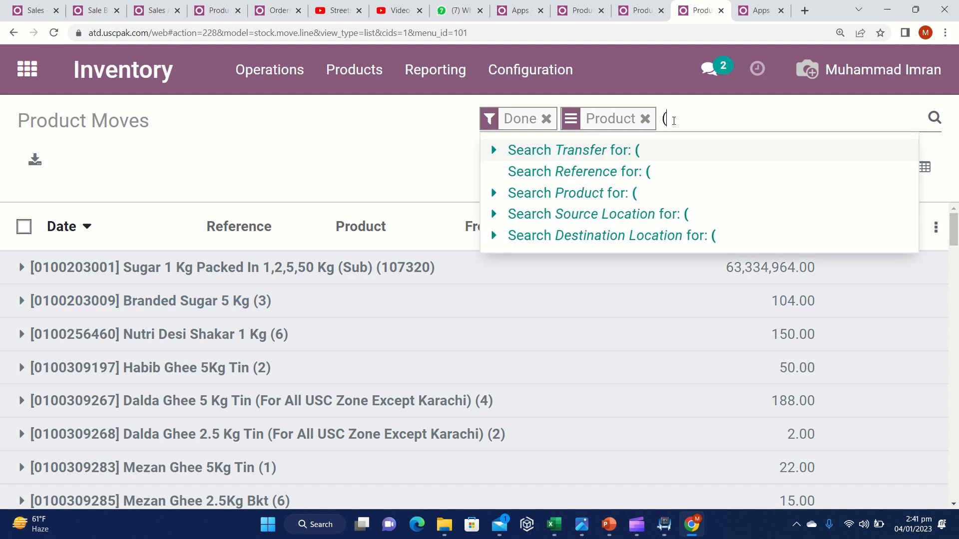
type("Sub")
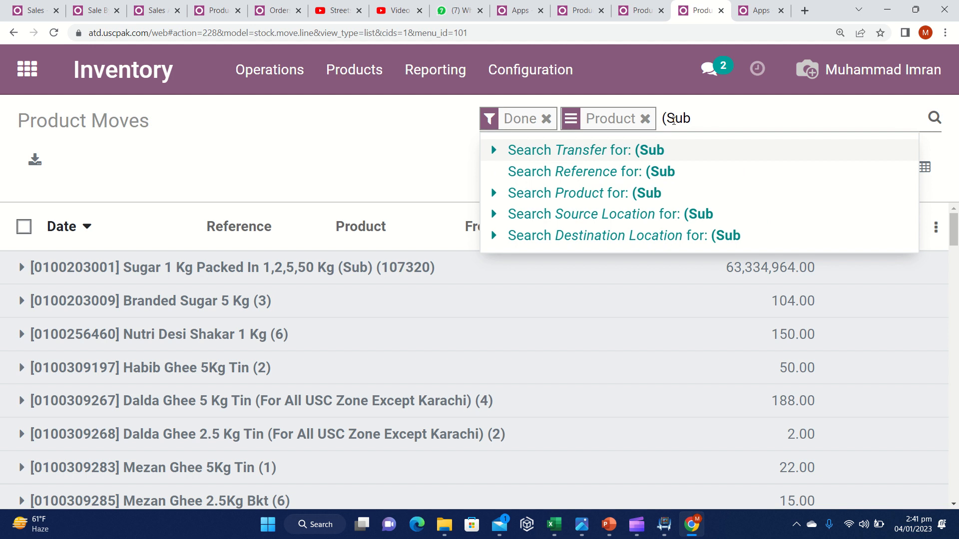
type(")")
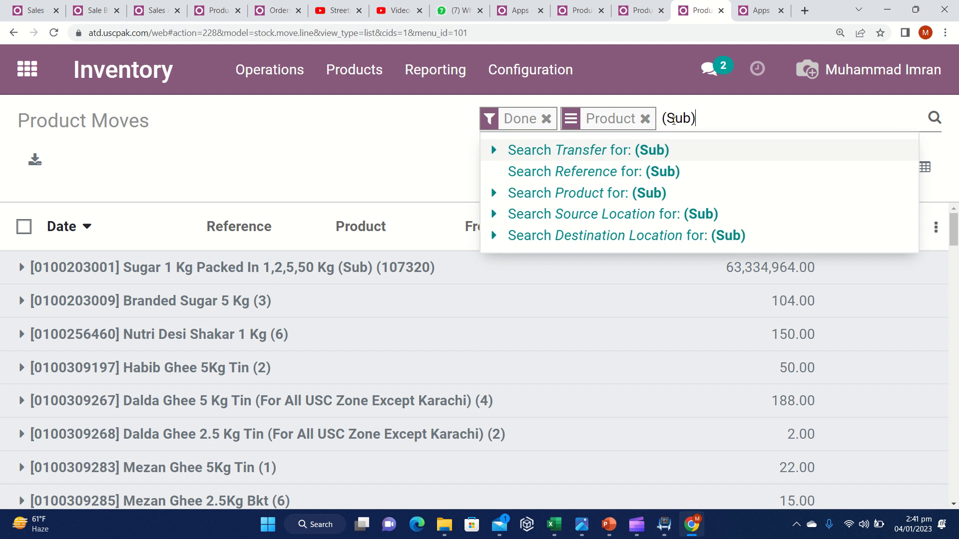
left_click(589, 205)
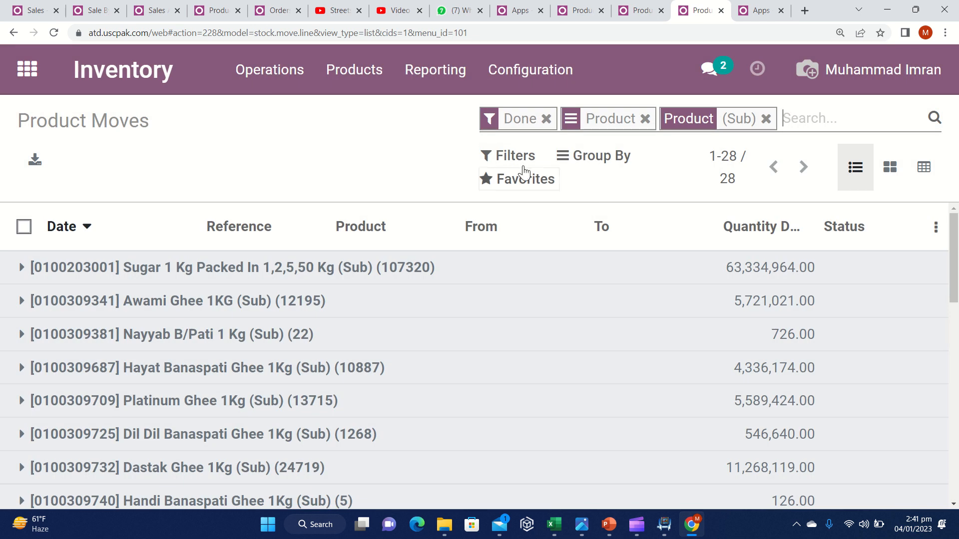
Start a custom filter on the Date field with the "is between" condition
left_click(532, 165)
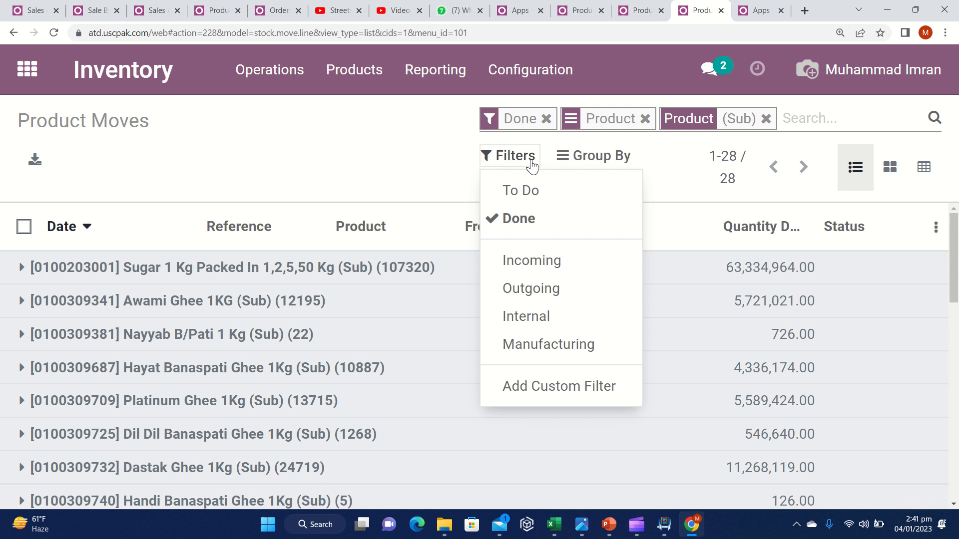
left_click(541, 387)
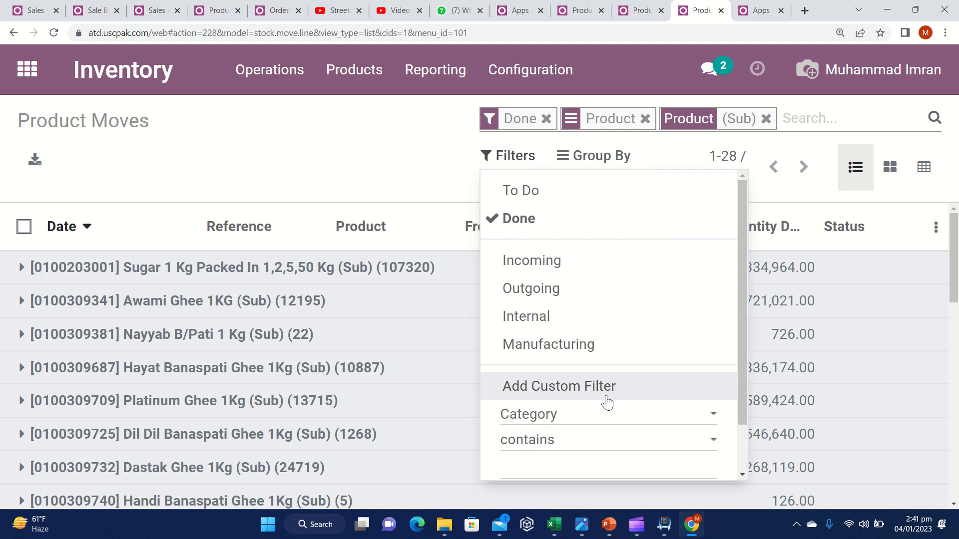
left_click(616, 419)
scroll(715, 384, "down", 1)
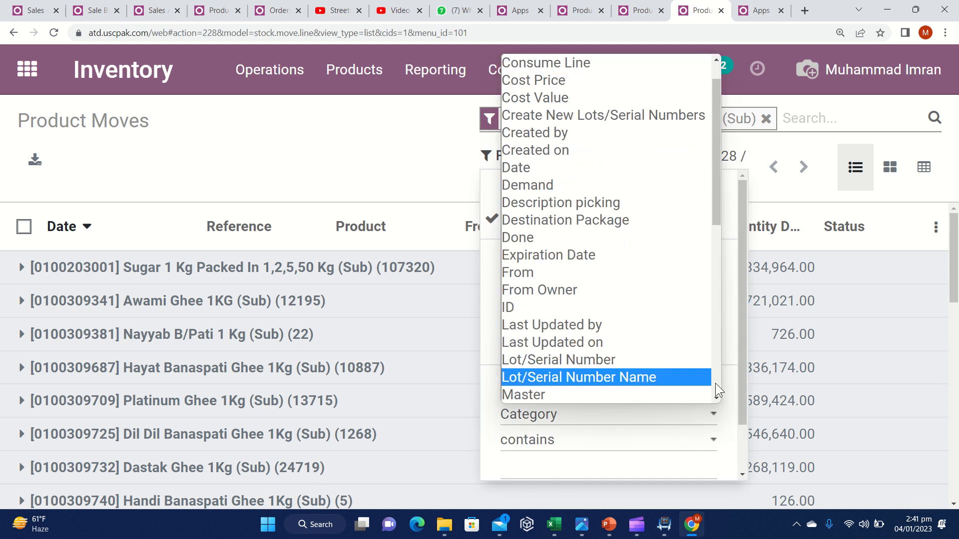
key("d")
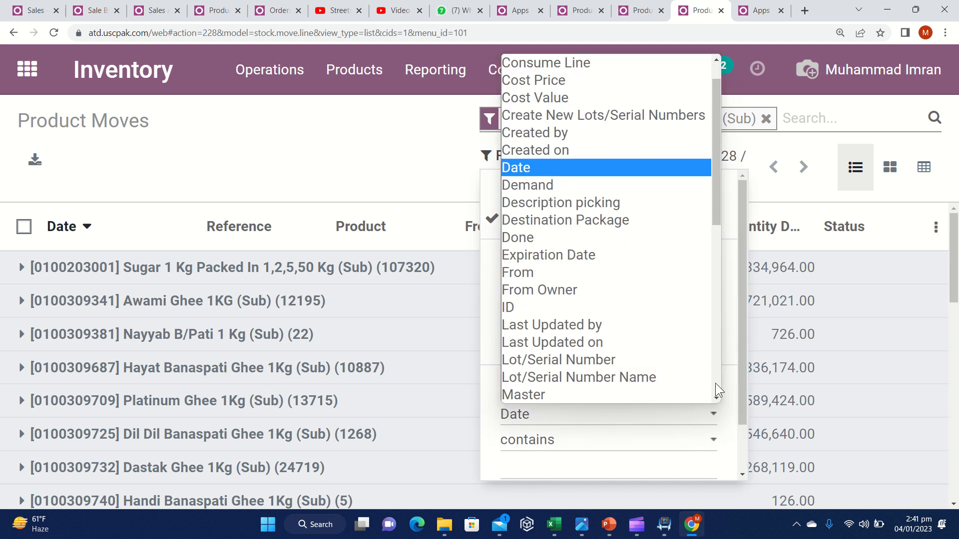
left_click(647, 169)
left_click_drag(742, 339, 745, 431)
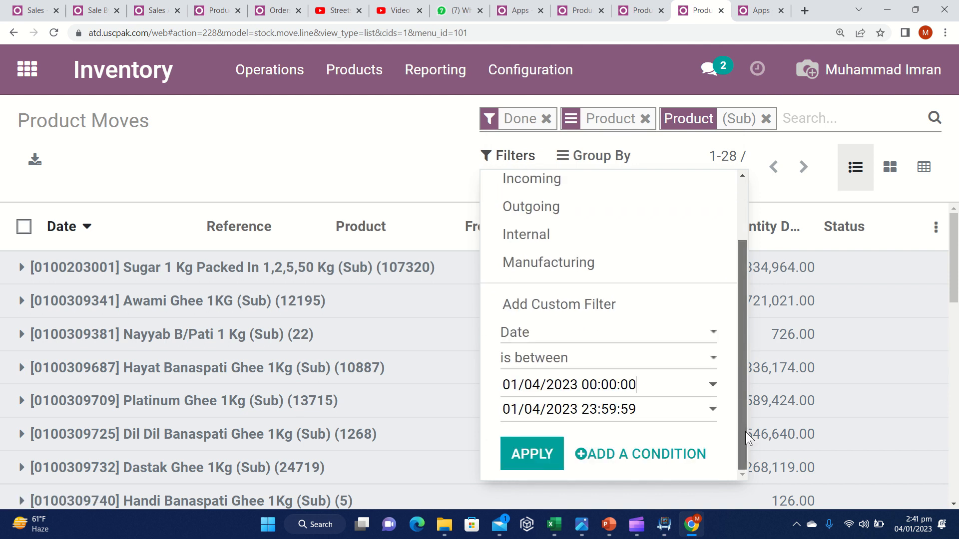
Set the start of the custom date range to 07/01/2022 00:00:00
left_click(695, 386)
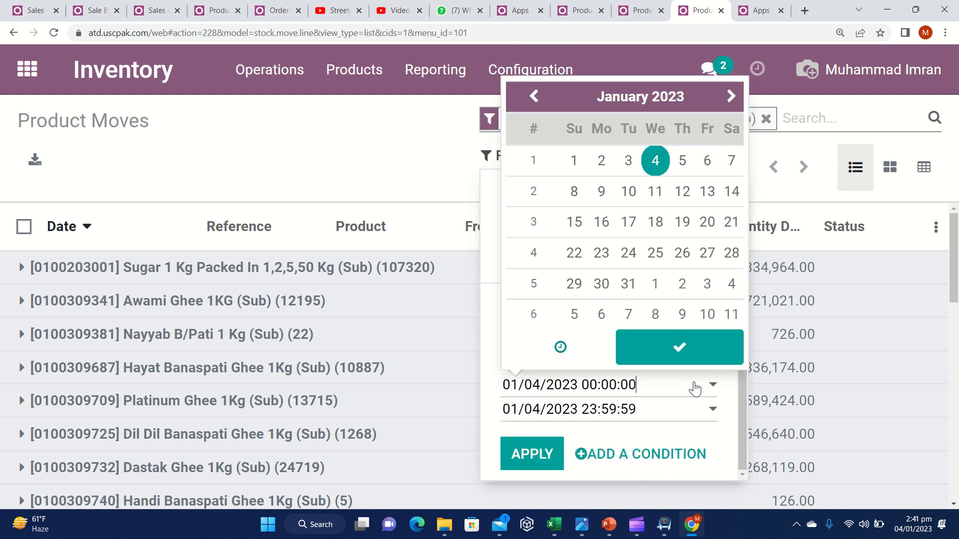
left_click(545, 97)
left_click(545, 97)
left_click(546, 96)
left_click(546, 97)
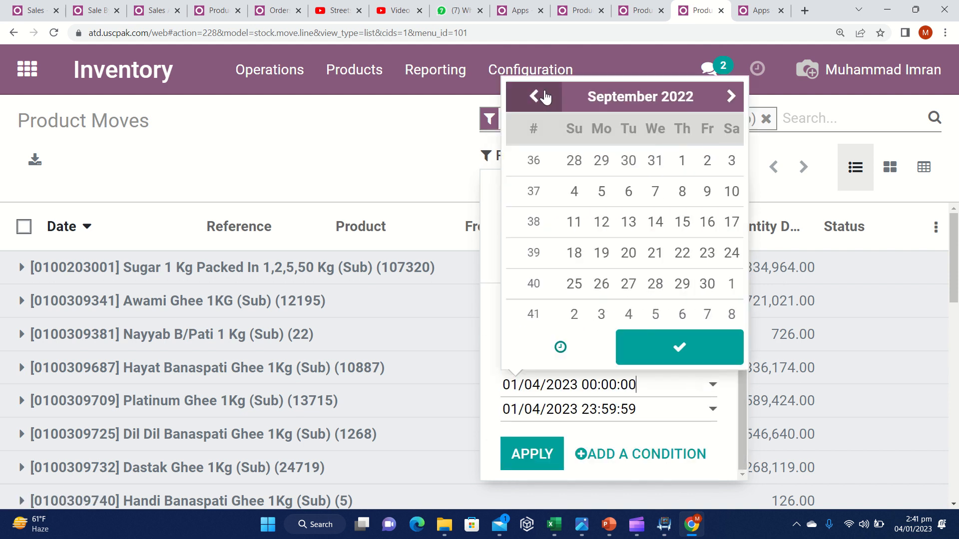
left_click(545, 96)
left_click(545, 97)
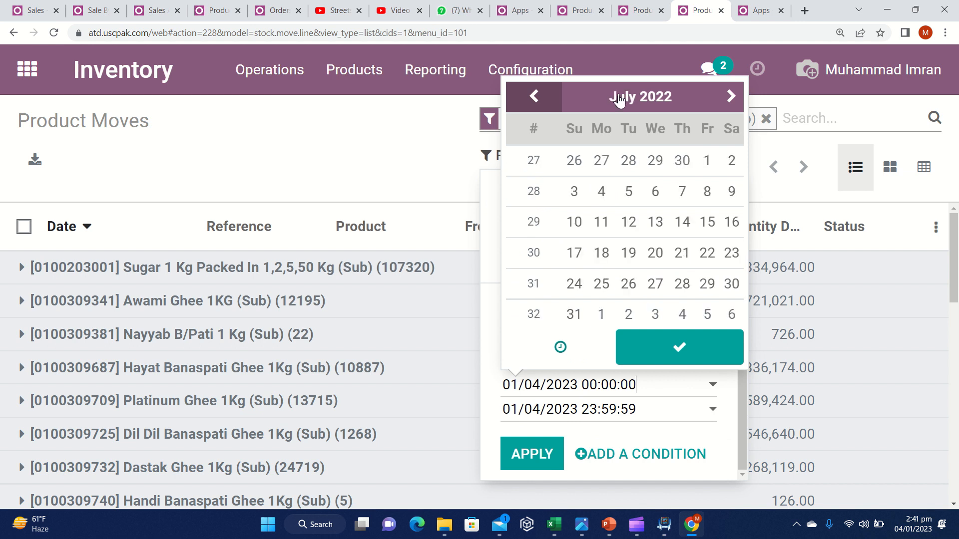
left_click(706, 159)
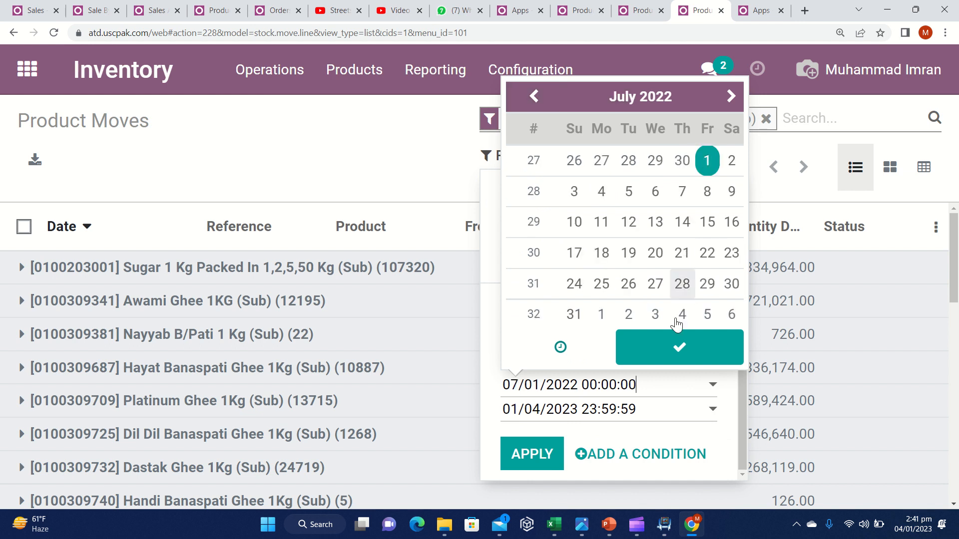
left_click(677, 344)
Set the end of the date range to 12/31/2022 23:59:59 and apply the custom filter
left_click(653, 420)
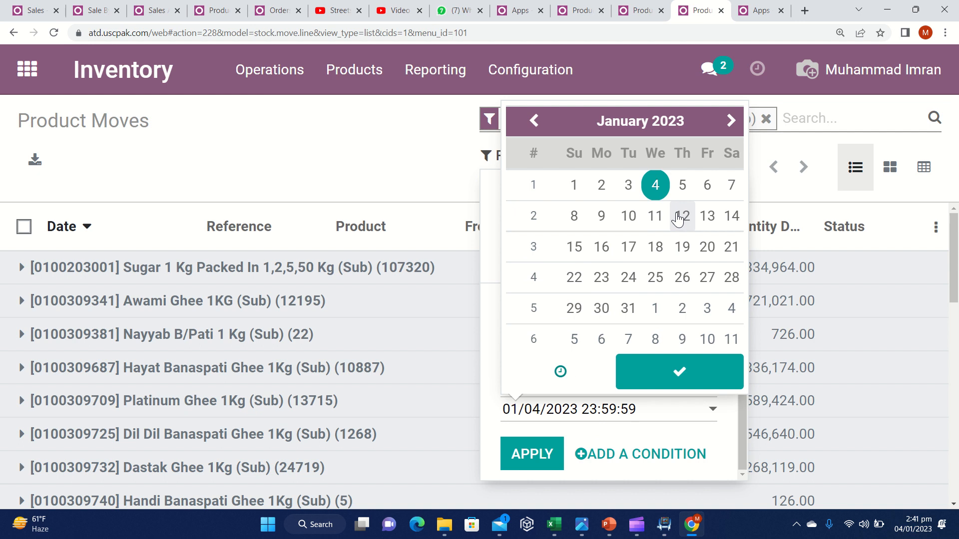
left_click(534, 121)
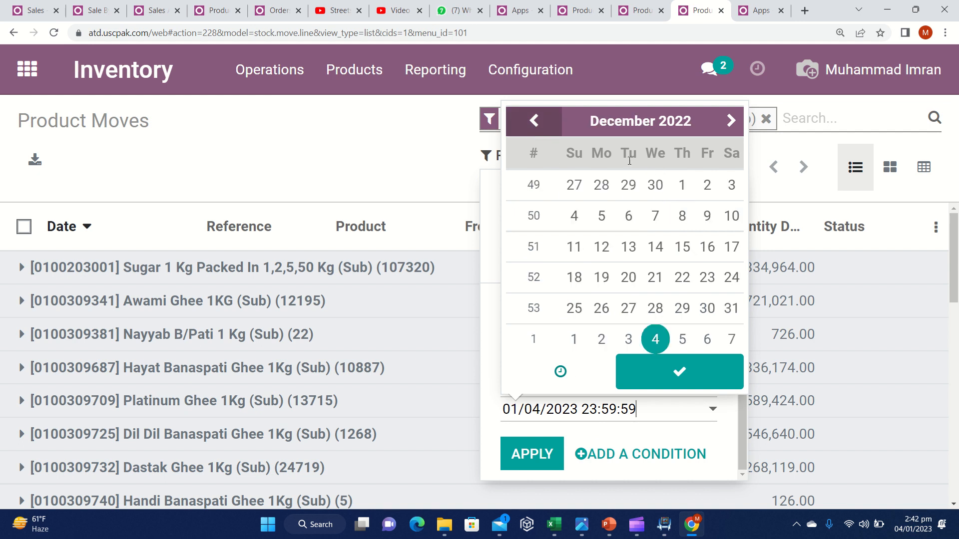
left_click(730, 308)
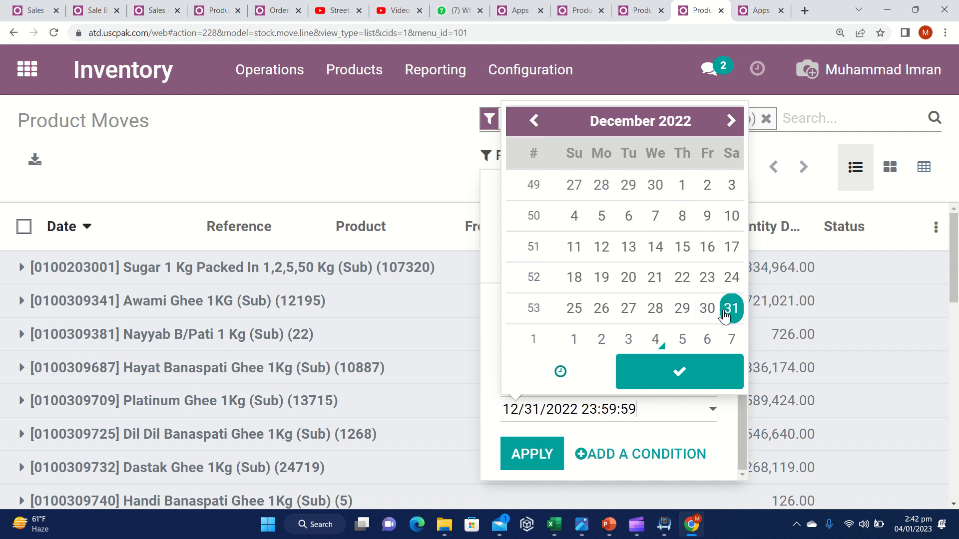
left_click(672, 386)
left_click(546, 453)
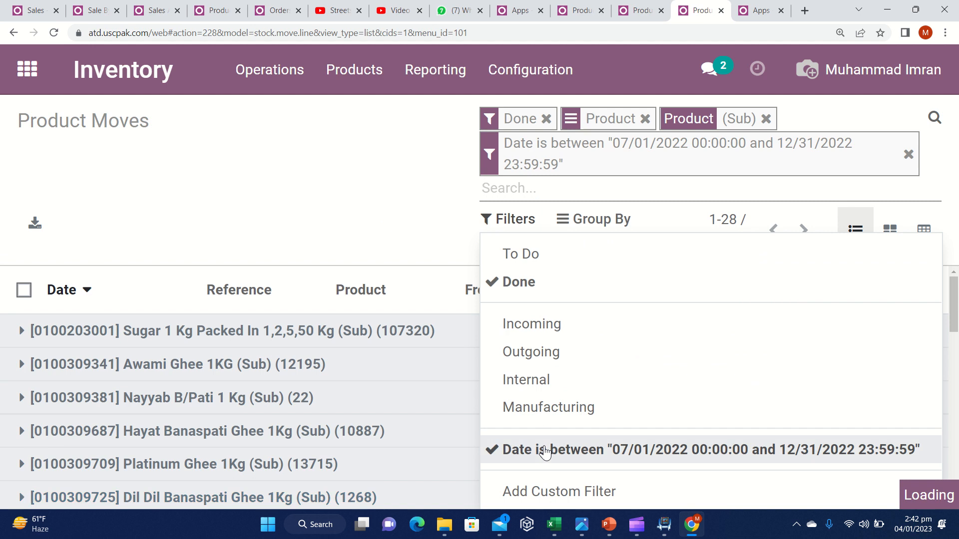
left_click(415, 177)
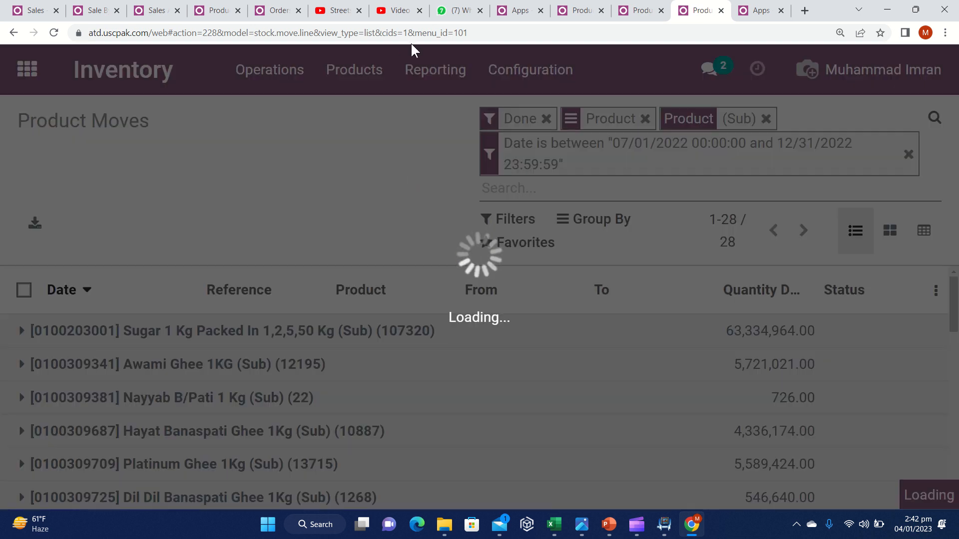
mouse_move(402, 7)
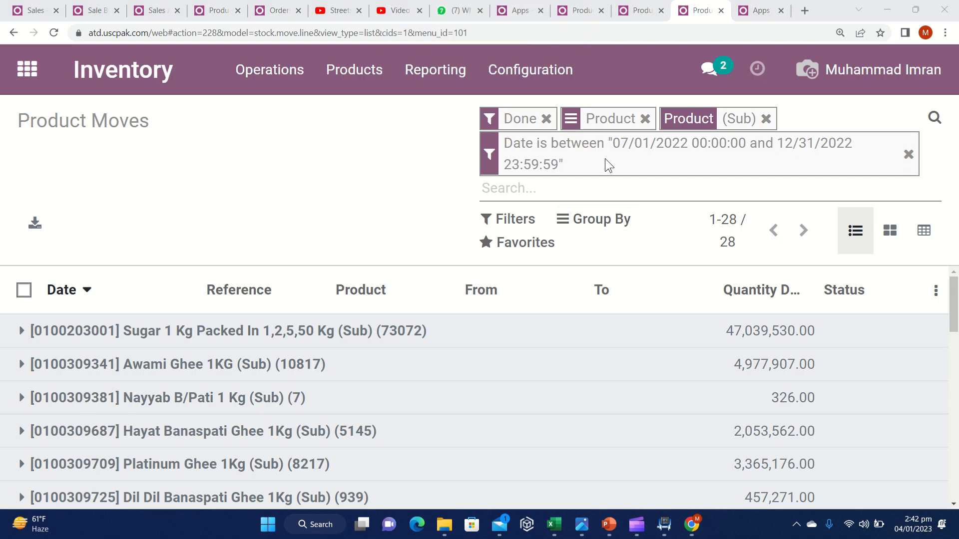
Switch the report to the pivot view and show the Done and Sale Value measures instead of Count
left_click(923, 238)
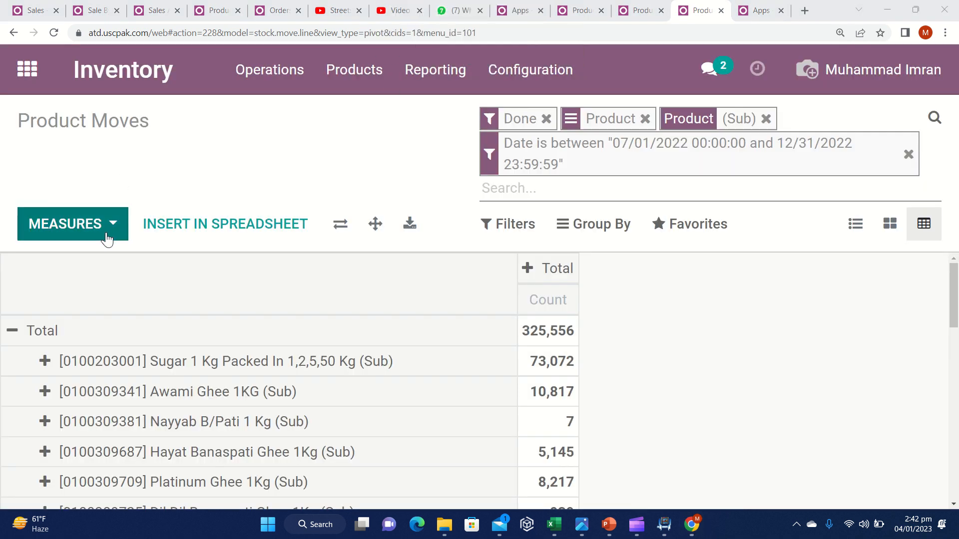
left_click(112, 233)
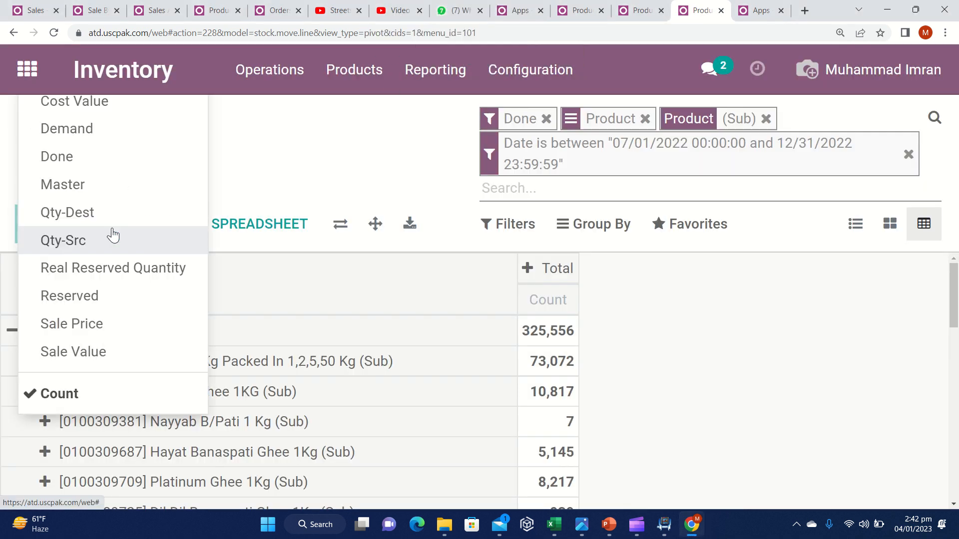
left_click(112, 161)
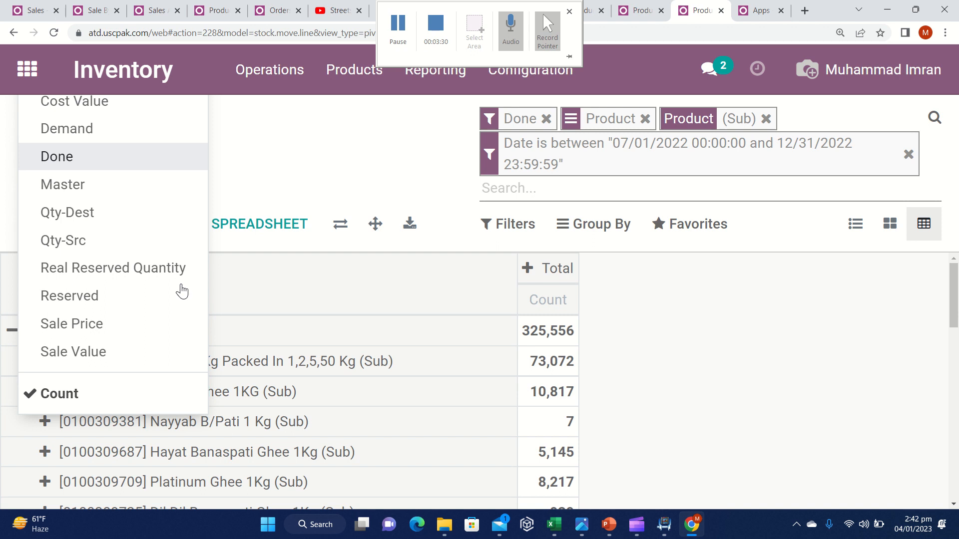
mouse_move(439, 7)
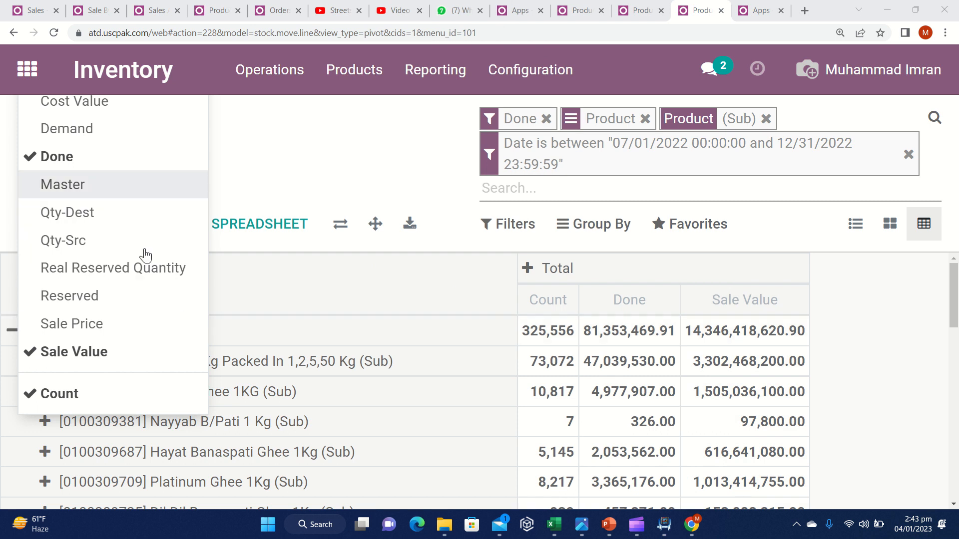
left_click(39, 398)
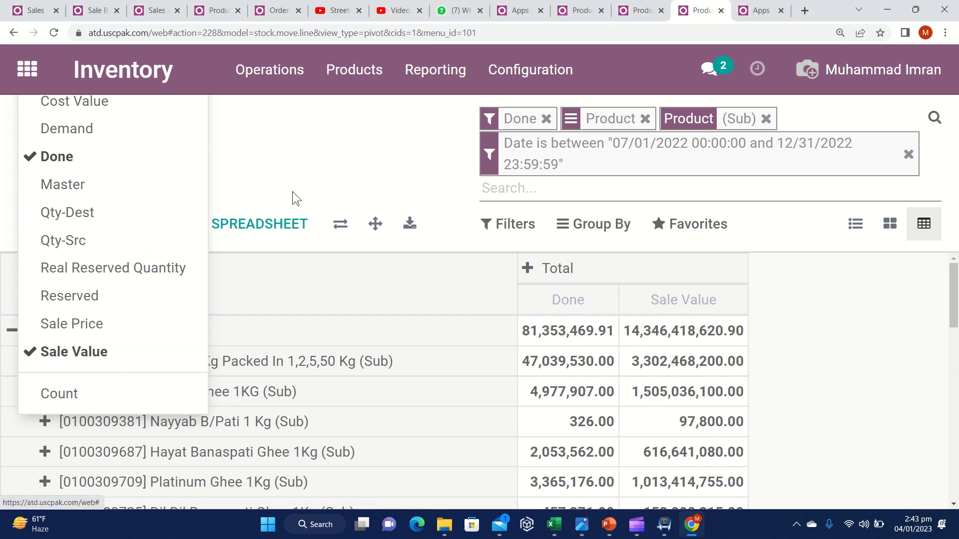
left_click(336, 131)
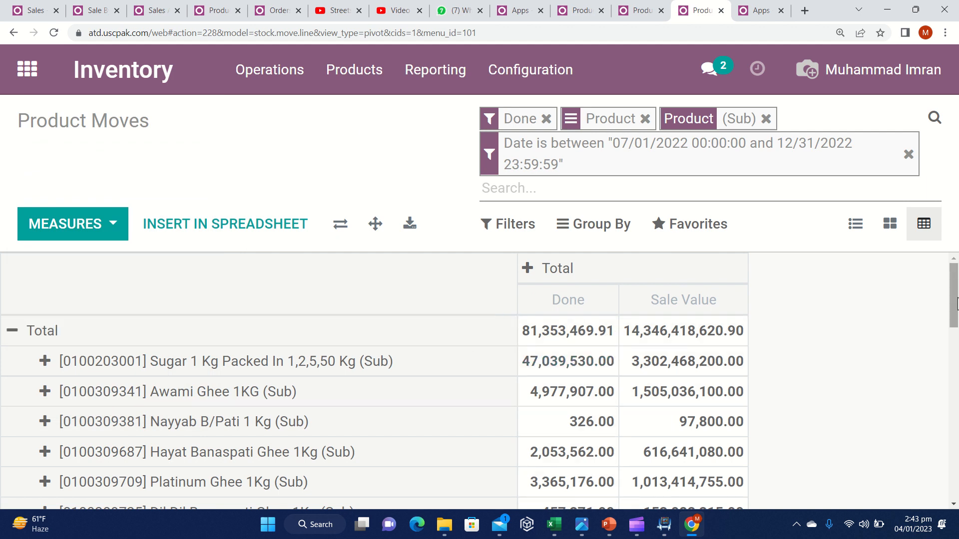
Start another custom filter on the To field with the "contains" condition
left_click_drag(954, 305, 953, 311)
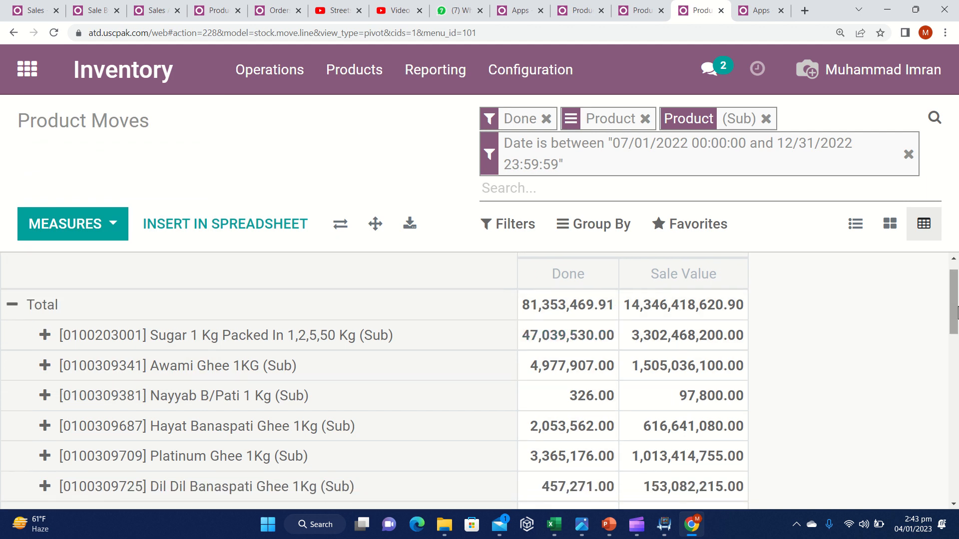
left_click(503, 225)
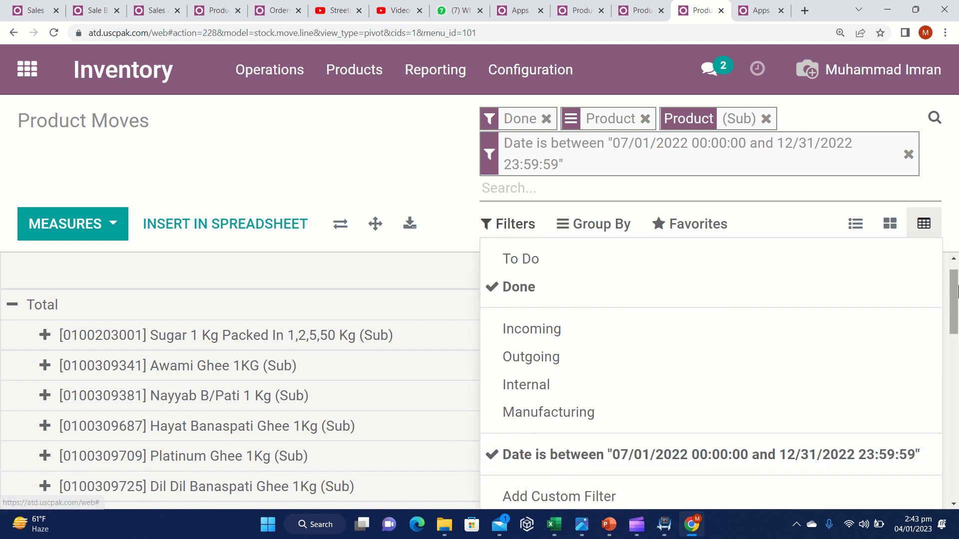
left_click_drag(956, 292, 954, 326)
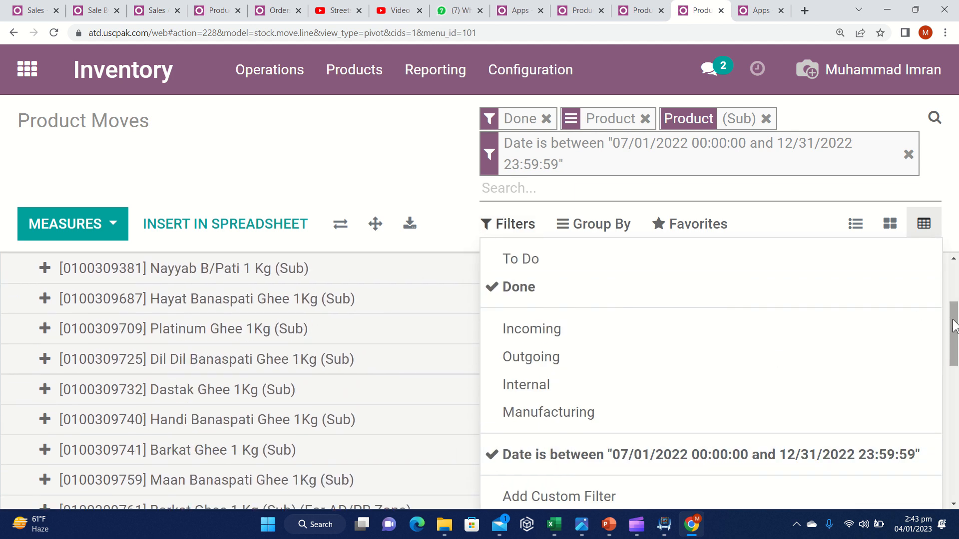
key("ctrl+minus")
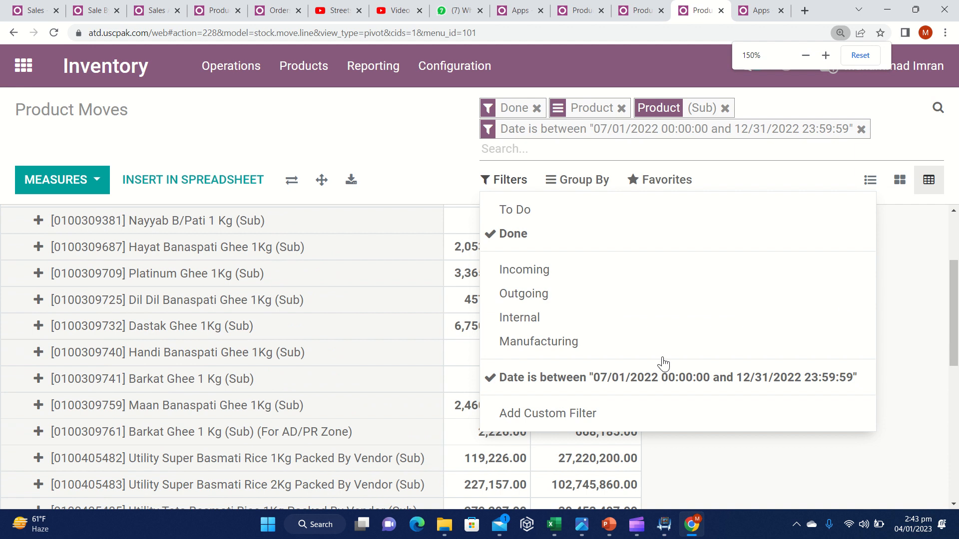
left_click(632, 415)
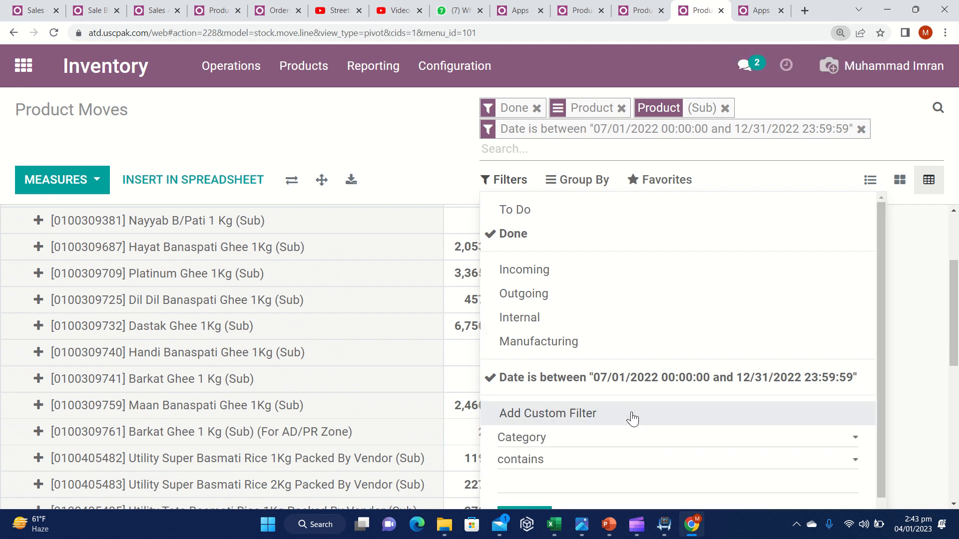
left_click(826, 444)
key("t")
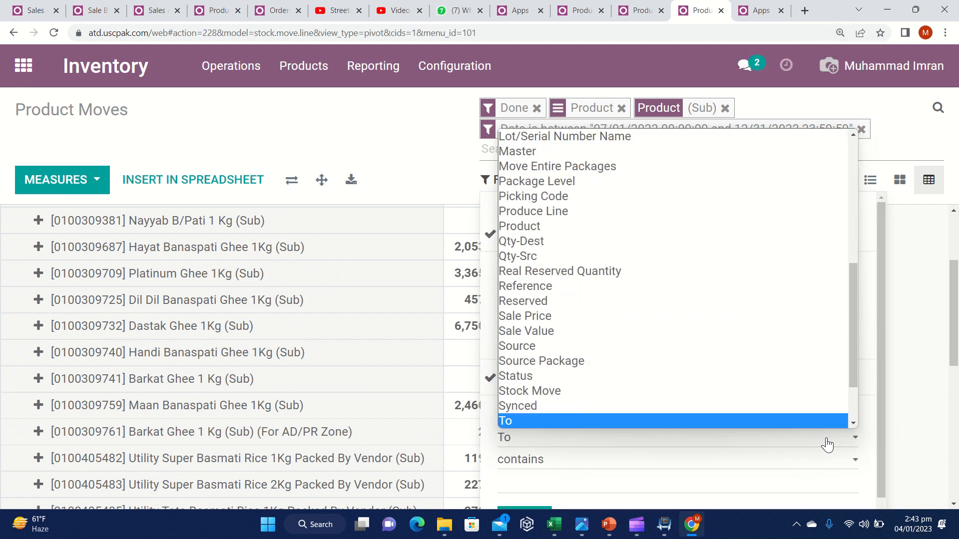
left_click(792, 420)
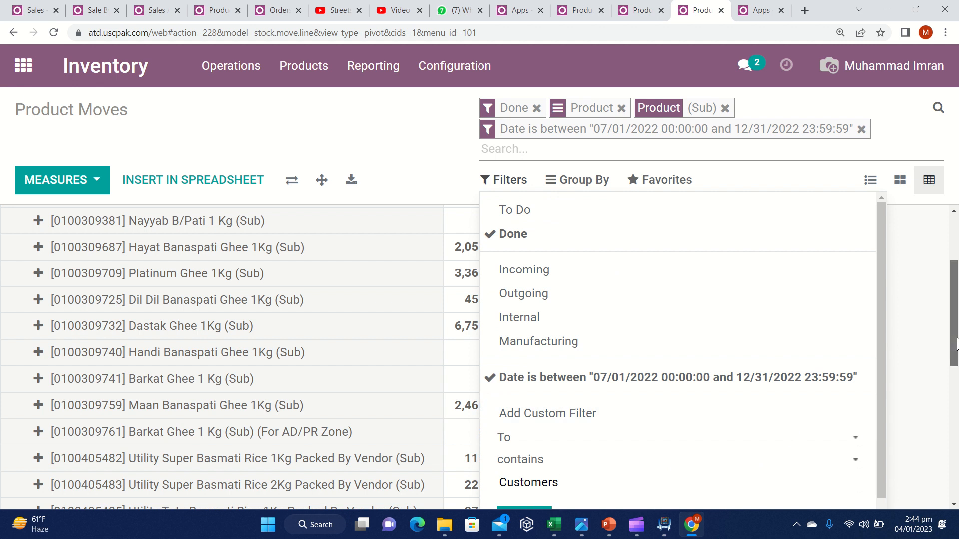
Set the To filter's value to "Customers" and apply it to the Product Moves report
scroll(956, 357, "down", 1)
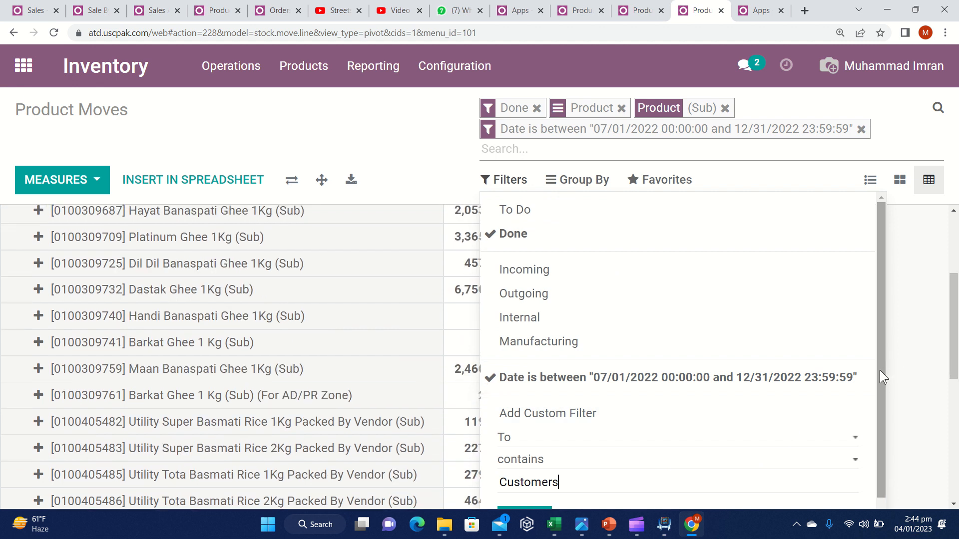
left_click_drag(880, 370, 879, 399)
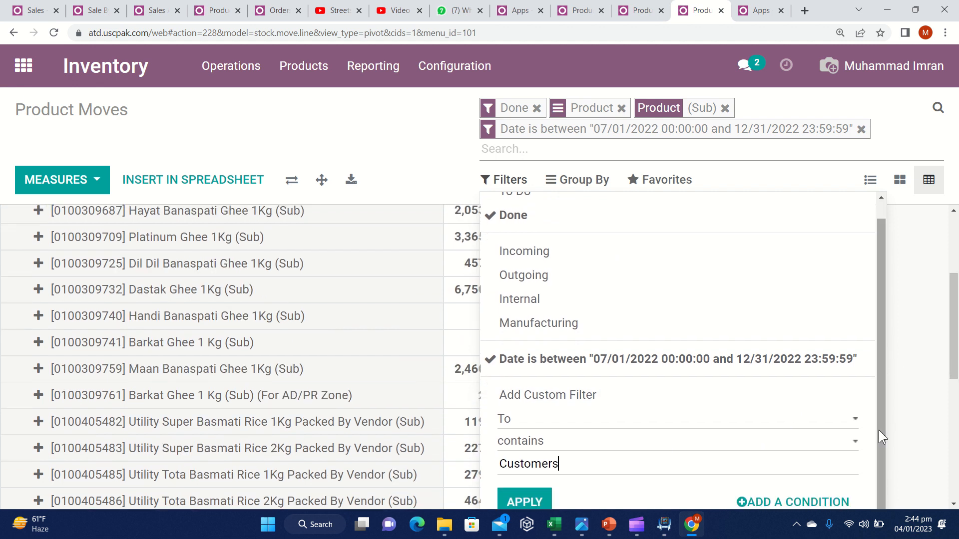
left_click(519, 501)
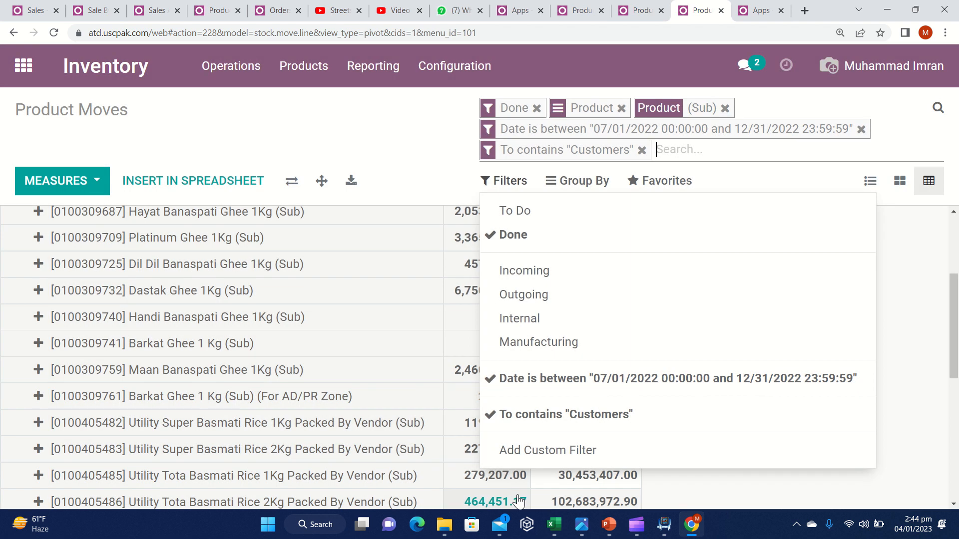
left_click(518, 500)
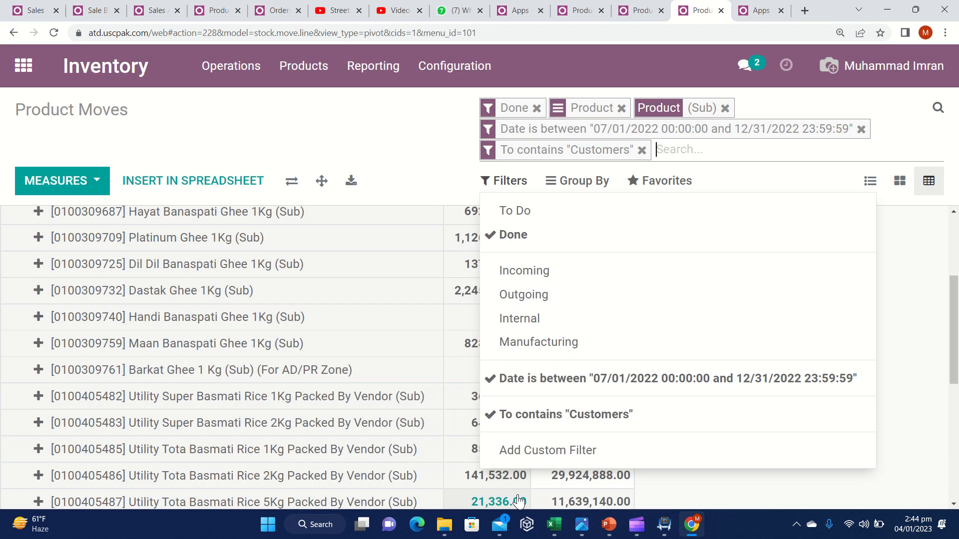
left_click(393, 115)
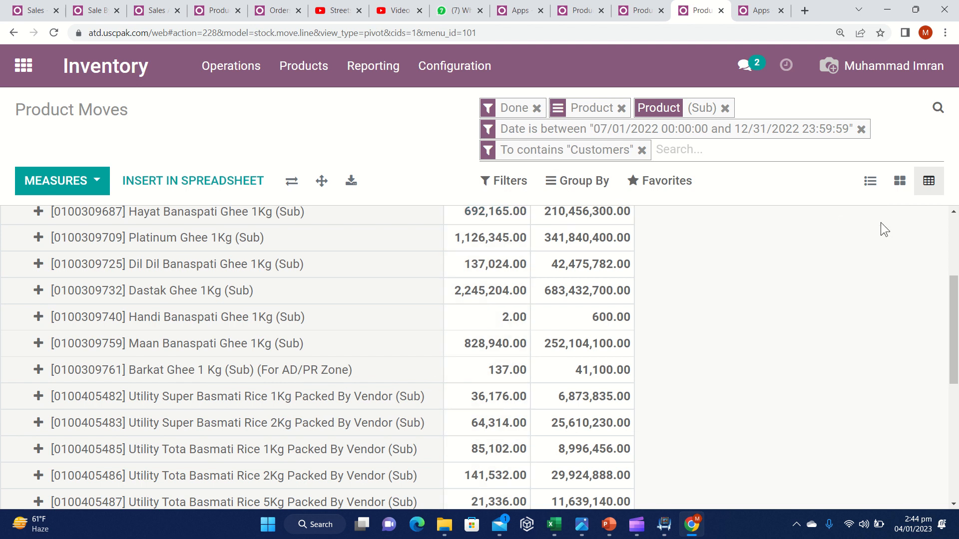
Split the pivot's Total column by Date at month level
left_click_drag(954, 330, 952, 216)
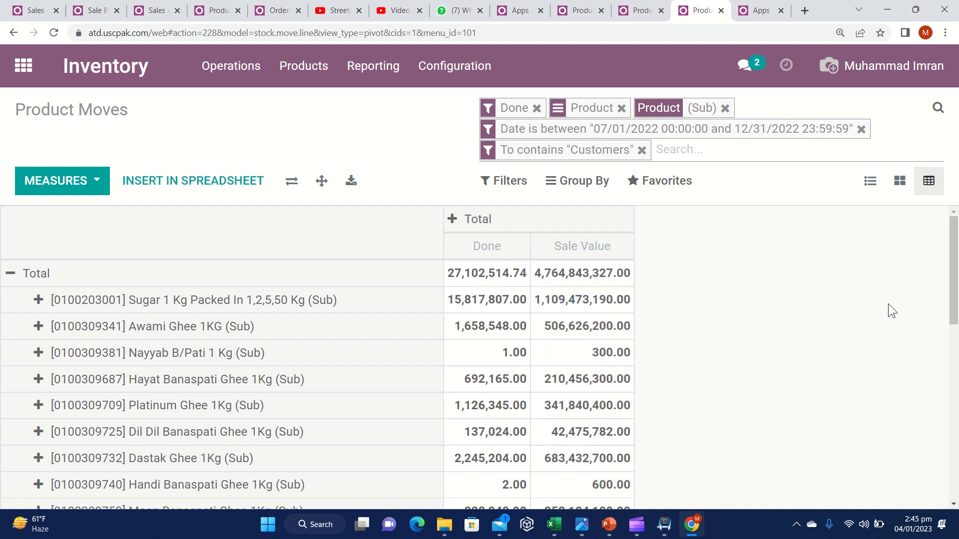
left_click_drag(952, 272, 957, 195)
left_click(452, 225)
mouse_move(540, 320)
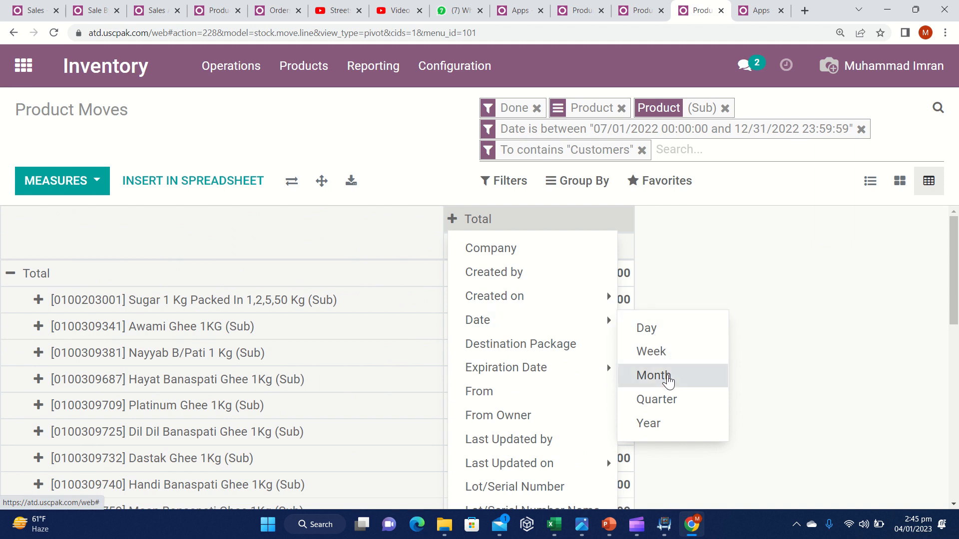
left_click(668, 380)
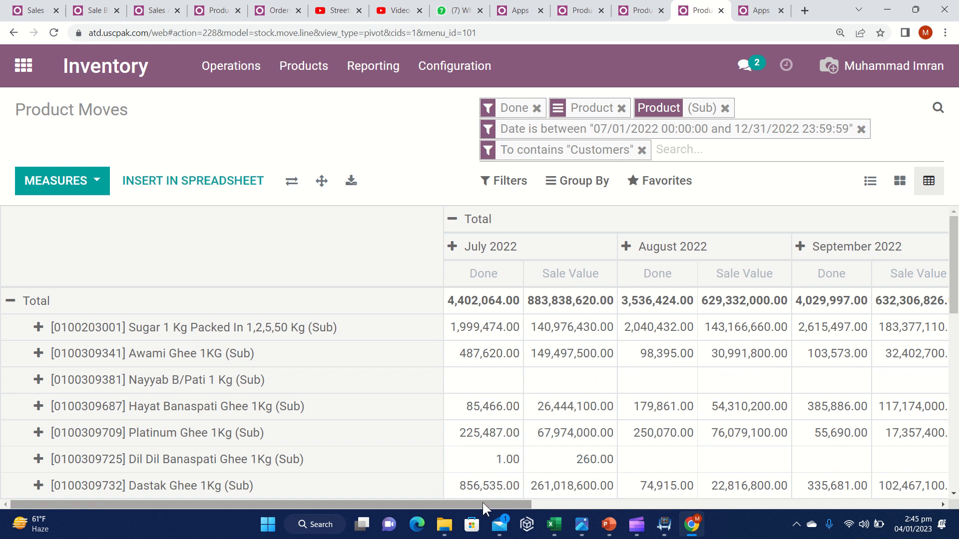
Examine the monthly Done and Sale Value columns for all products through December 2022 and the overall totals
left_click_drag(482, 502, 456, 515)
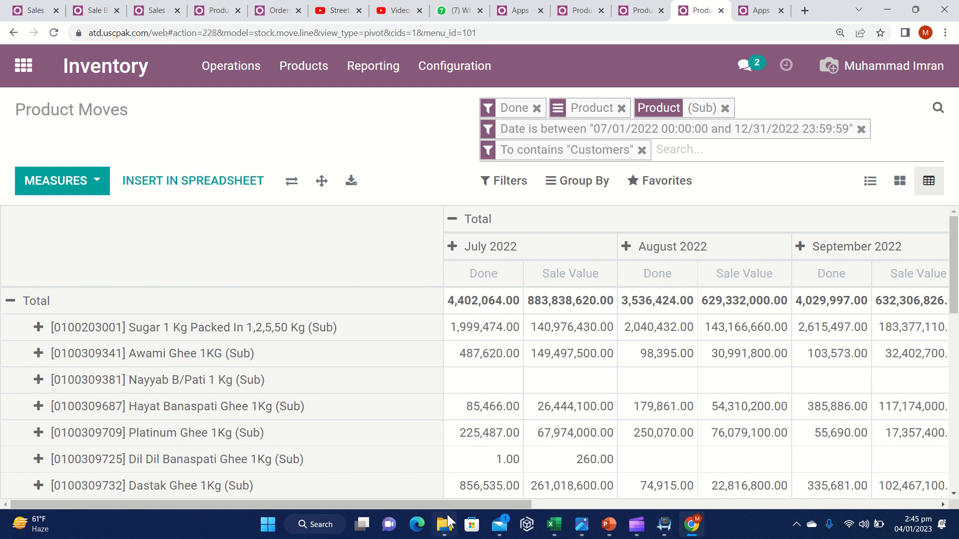
left_click_drag(471, 505, 426, 503)
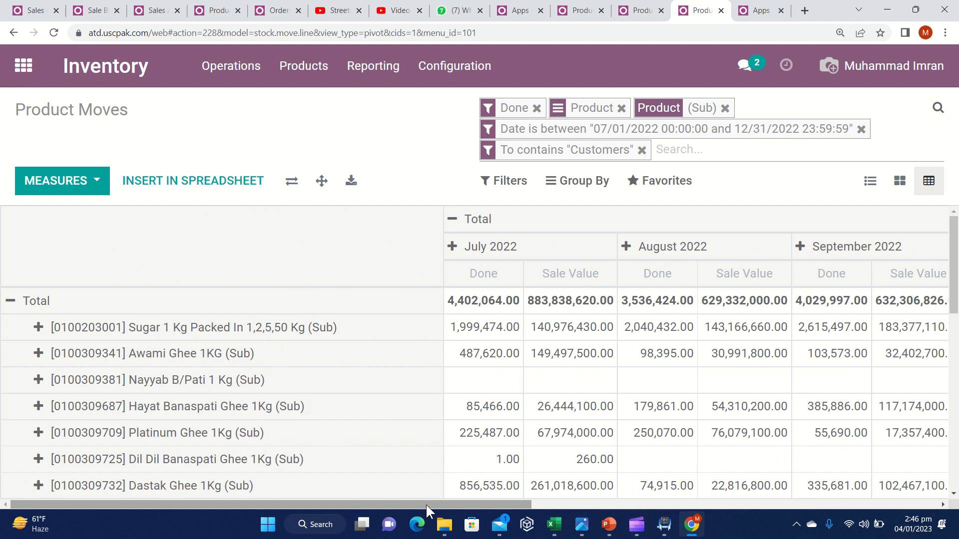
mouse_move(425, 504)
left_mouse_down()
mouse_move(561, 499)
mouse_move(414, 508)
left_mouse_up()
left_click_drag(522, 505, 432, 514)
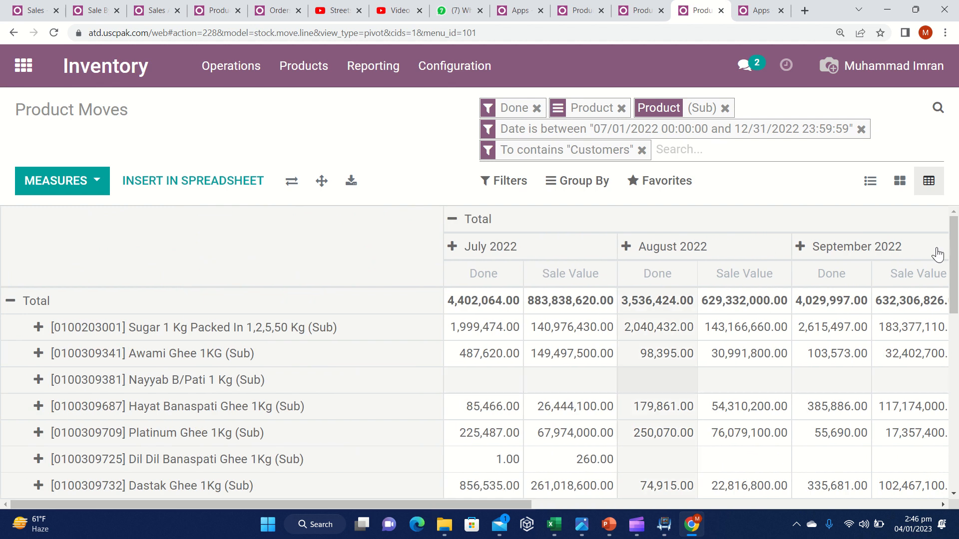
left_click_drag(954, 259, 957, 440)
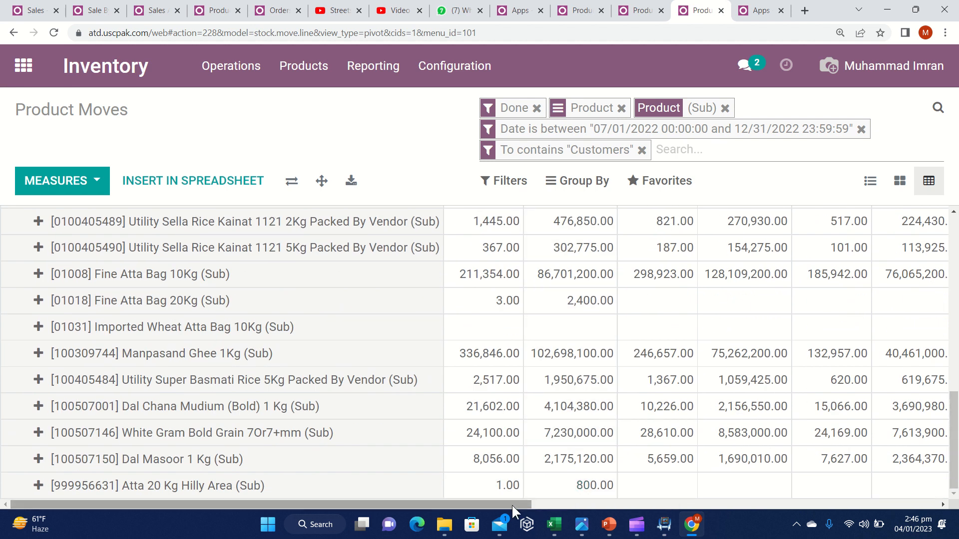
left_click_drag(512, 505, 898, 503)
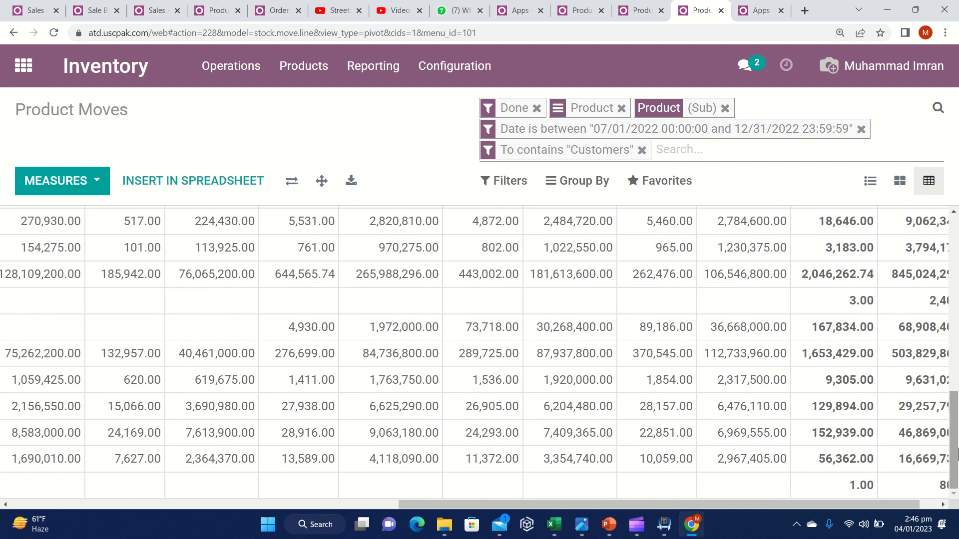
left_click_drag(956, 452, 954, 277)
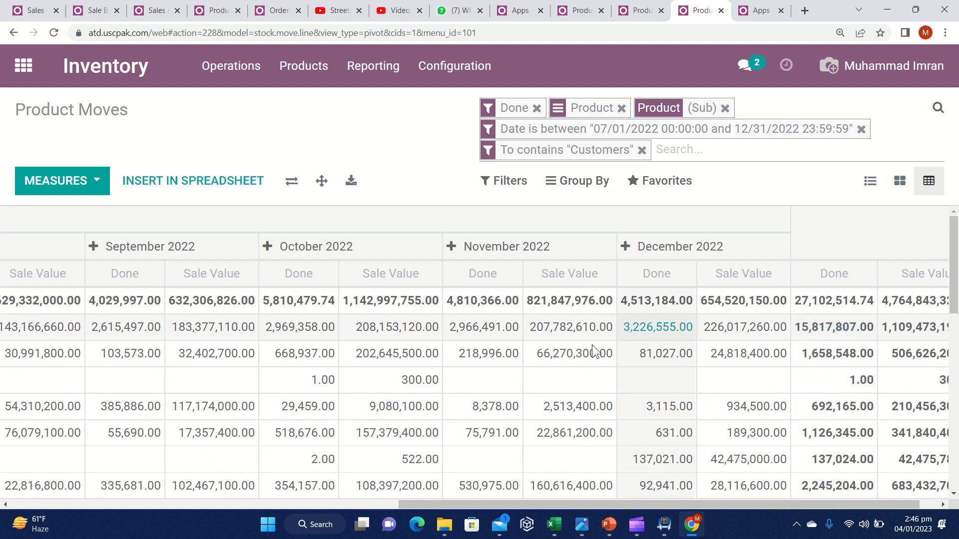
Export the monthly pivot as a spreadsheet, switch to it in Excel and enable editing
left_click(352, 184)
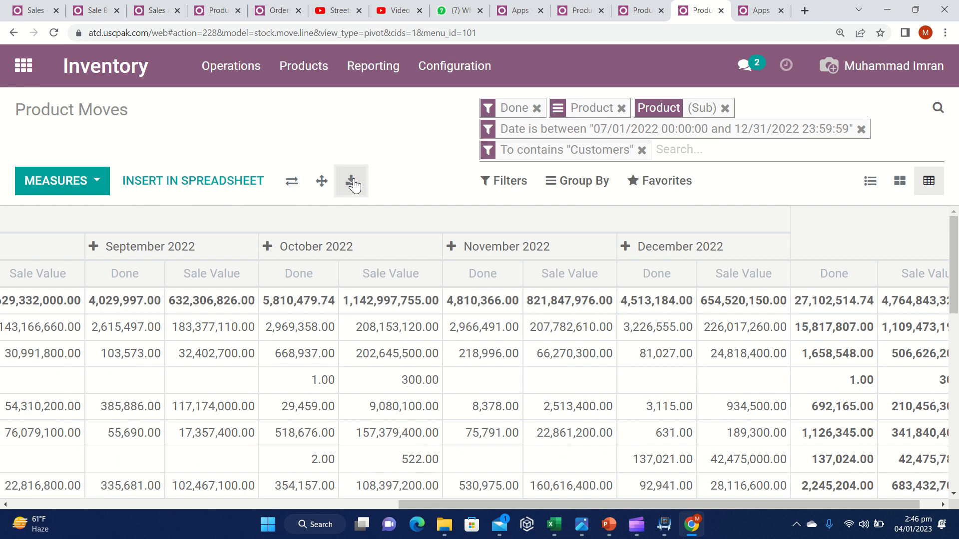
key("alt+Tab")
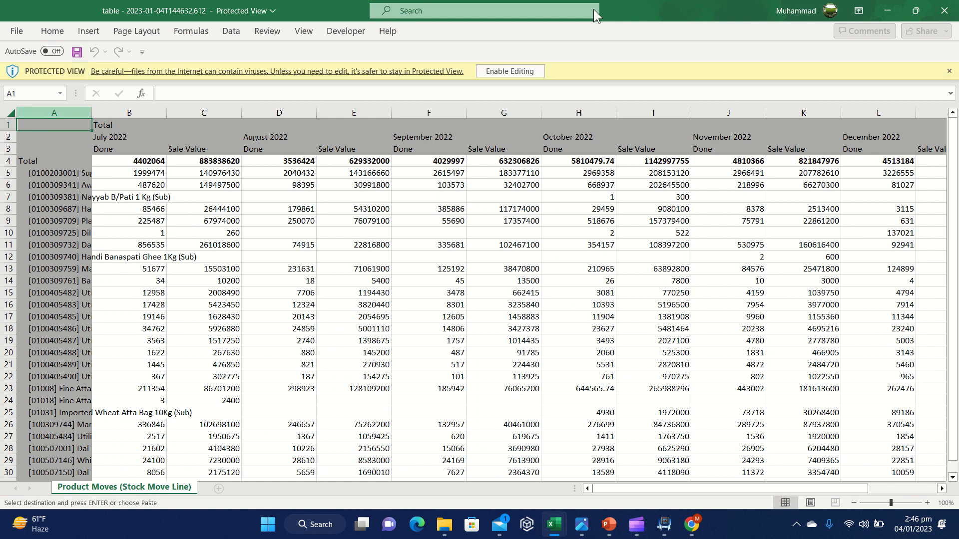
left_click(504, 71)
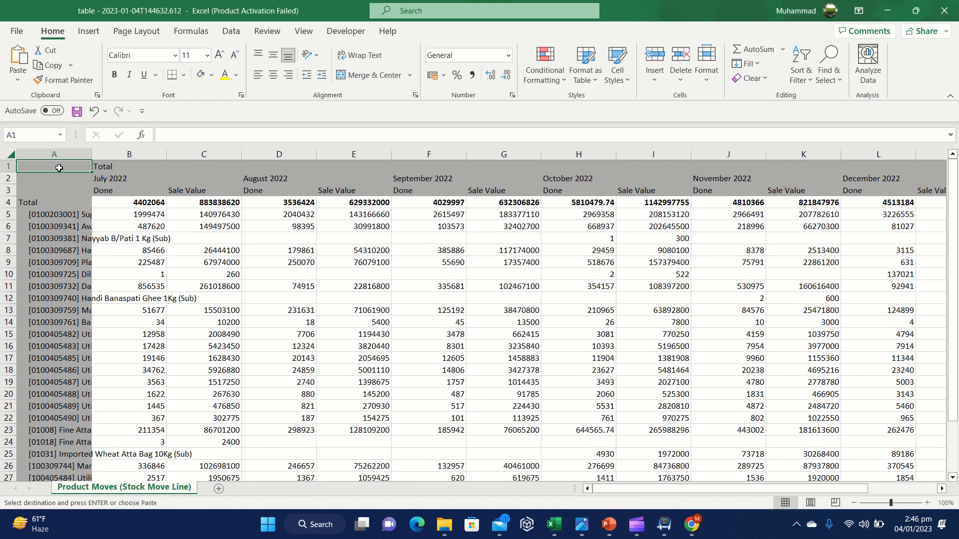
Enter the label "aabtoabad" in cell A1 of the exported sheet
type("a")
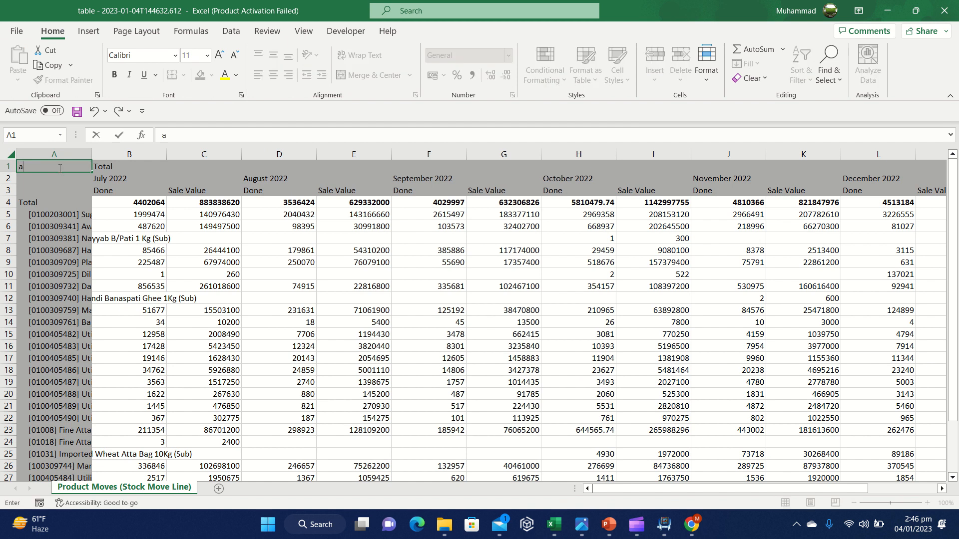
type("tt")
key("BackSpace")
type("ab")
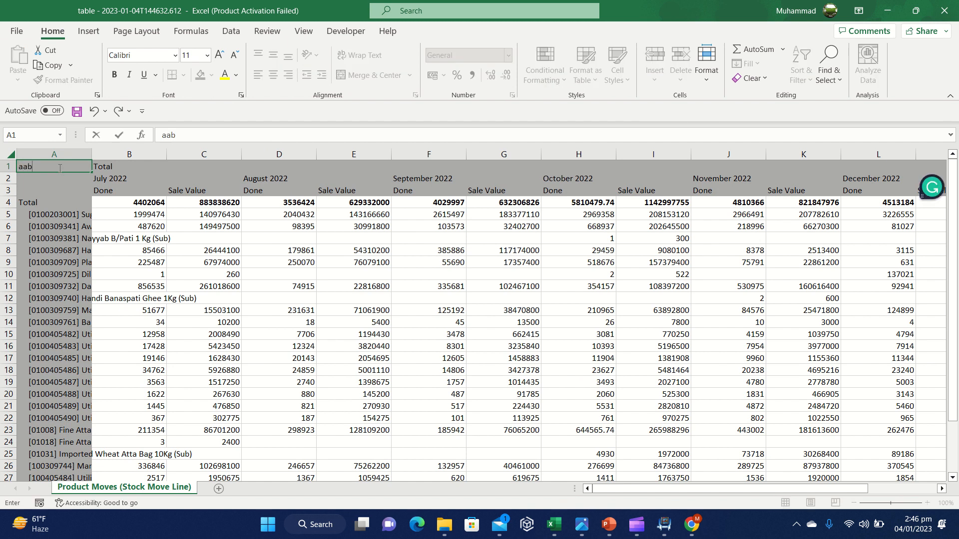
type("toabad")
left_click(355, 262)
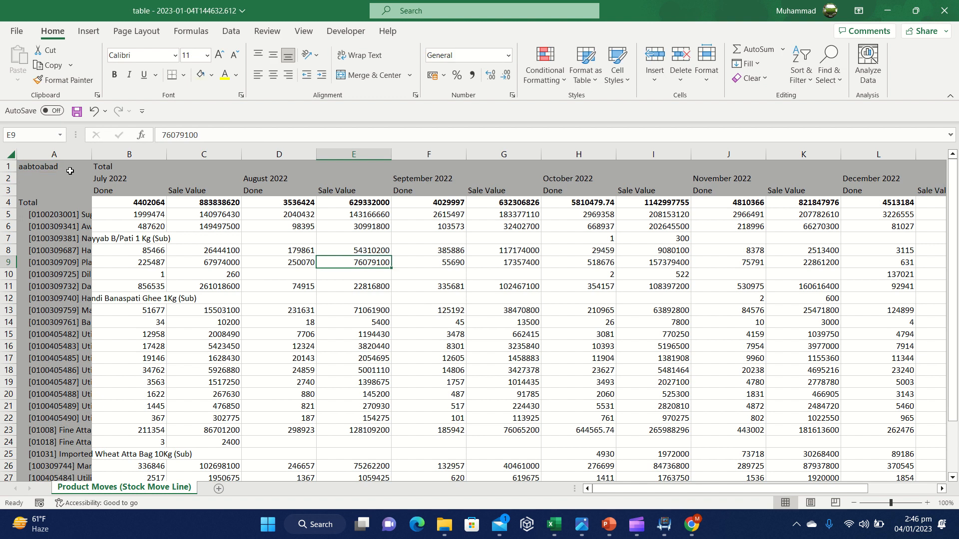
Select the whole exported report, A1 to O31, and copy it
left_click(70, 170)
key("shift+Right")
key("shift+Right")
key("shift+Right")
key("shift+Right")
key("shift+Right")
key("shift+Right")
key("shift+Right")
key("shift+Right")
key("shift+Right")
key("shift+Right")
key("shift+Right")
key("shift+Right")
key("shift+Right")
key("shift+Right")
key("shift+Right")
key("shift+Right")
key("shift+Right")
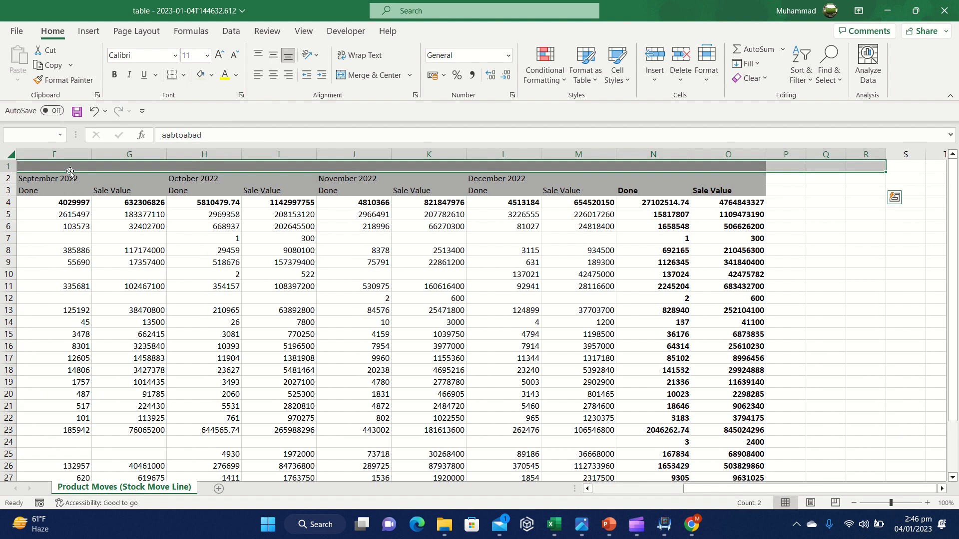
key("shift+Left")
key("shift+Left")
key("shift+Left")
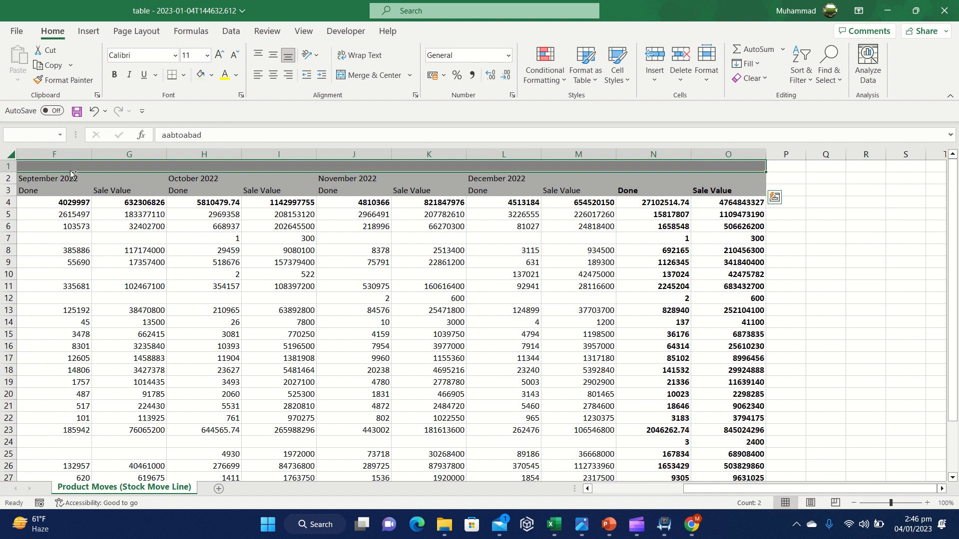
key("shift+Down")
key("shift+Down")
key("shift+Down")
key("shift+Down")
key("shift+Down")
key("shift+Down")
key("shift+Down")
key("shift+Down")
key("shift+Down")
key("shift+Down")
key("shift+Down")
key("shift+Down")
key("shift+Down")
key("shift+Down")
key("shift+Down")
key("shift+Down")
key("shift+Down")
key("shift+Down")
key("shift+Down")
key("shift+Down")
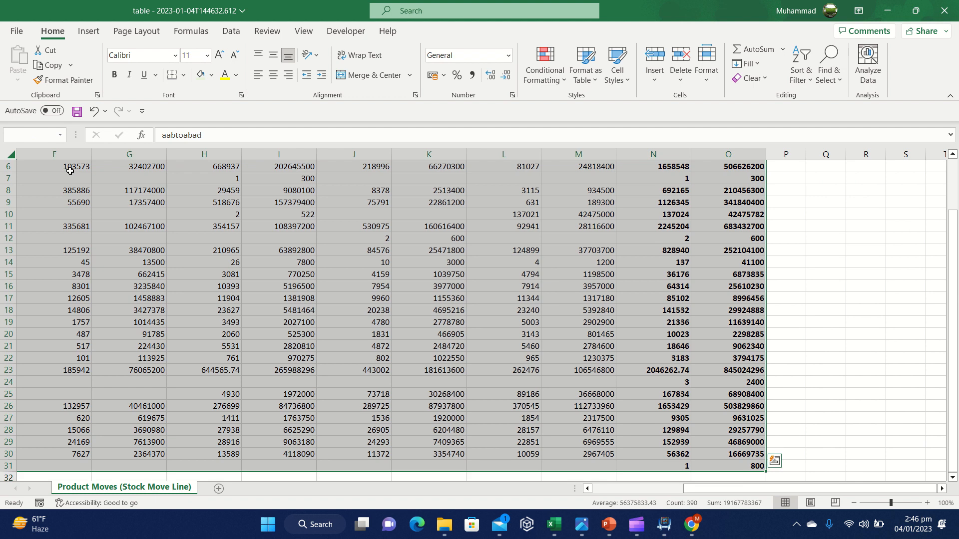
key("ctrl+c")
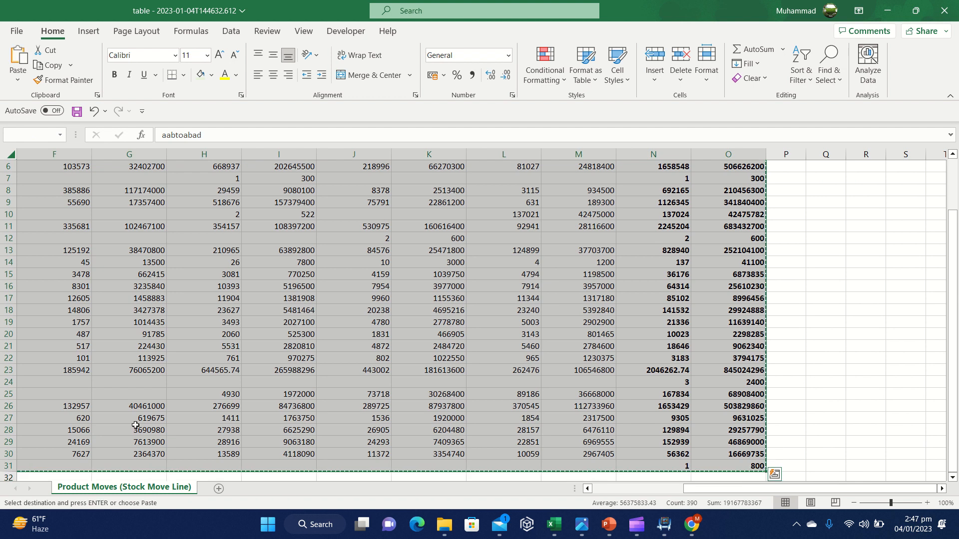
Paste the copied report at A1 of a new sheet in the "Islamabad Zone sale customer locaiton" workbook
left_click(563, 525)
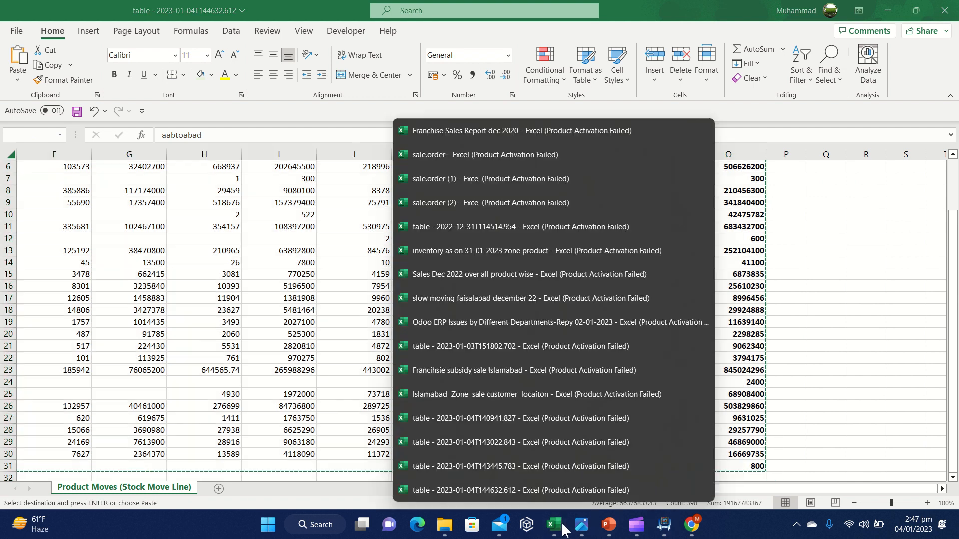
left_click(543, 394)
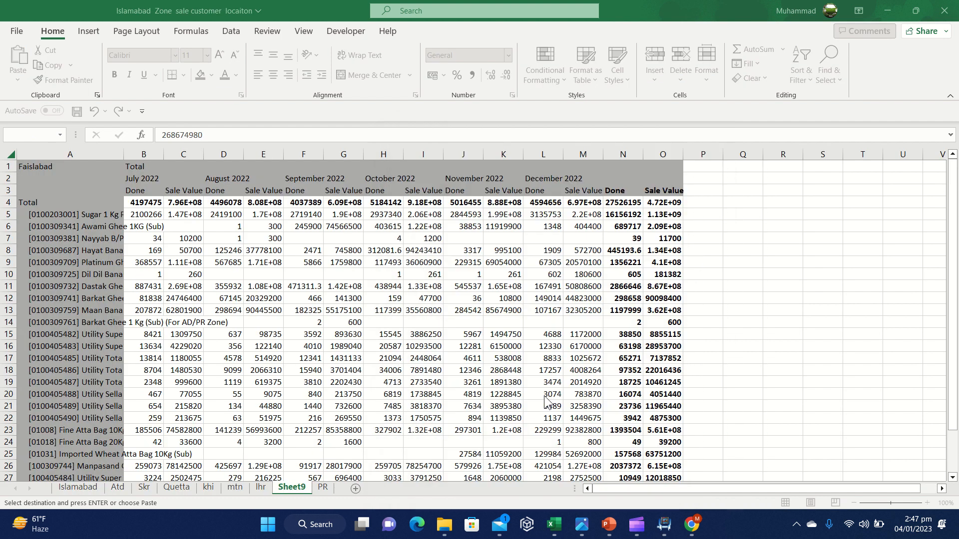
left_click(355, 489)
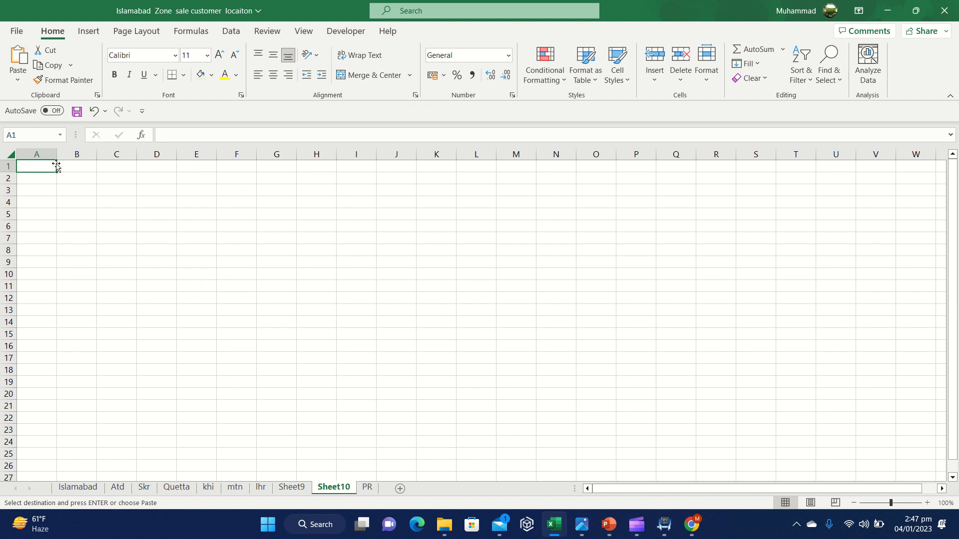
key("ctrl+v")
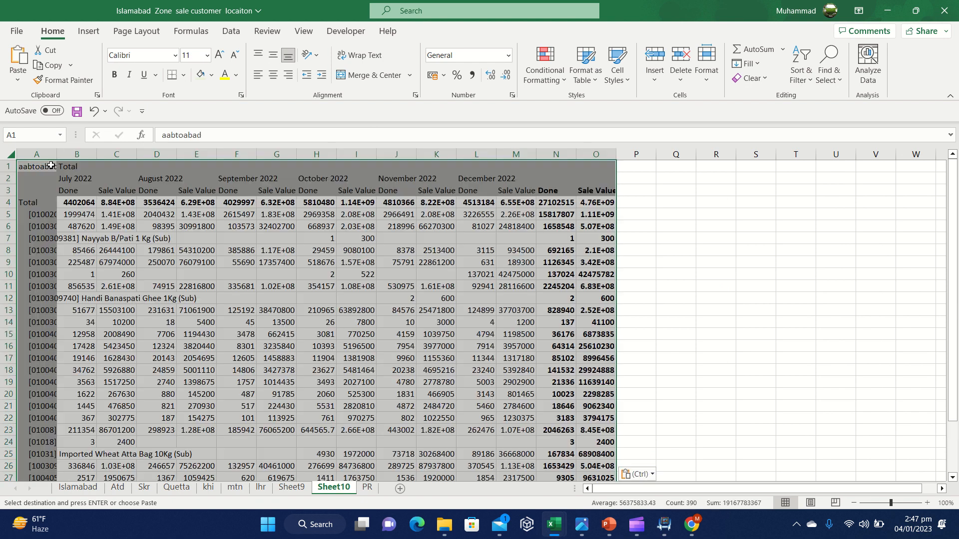
Rename the new sheet holding the pasted report as "atd2"
right_click(338, 491)
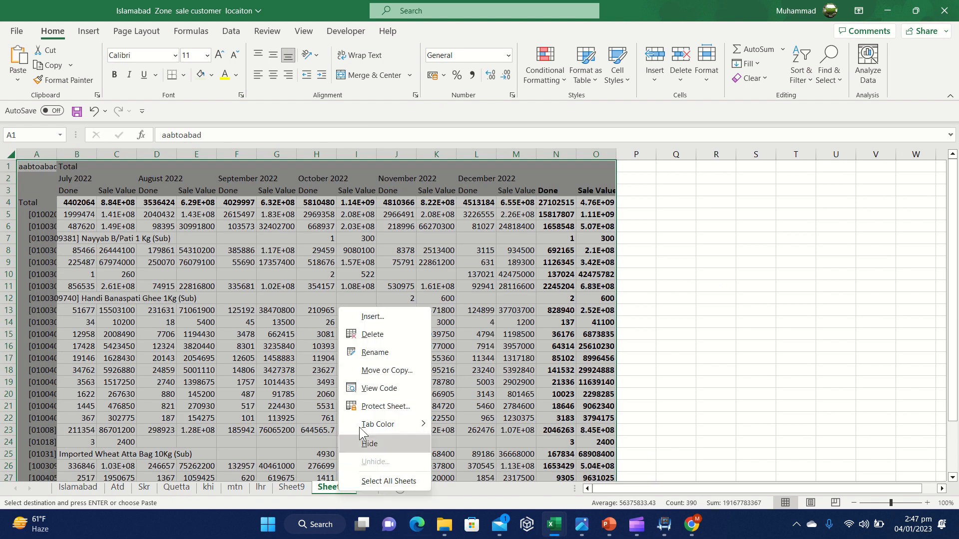
left_click(387, 353)
type("atd")
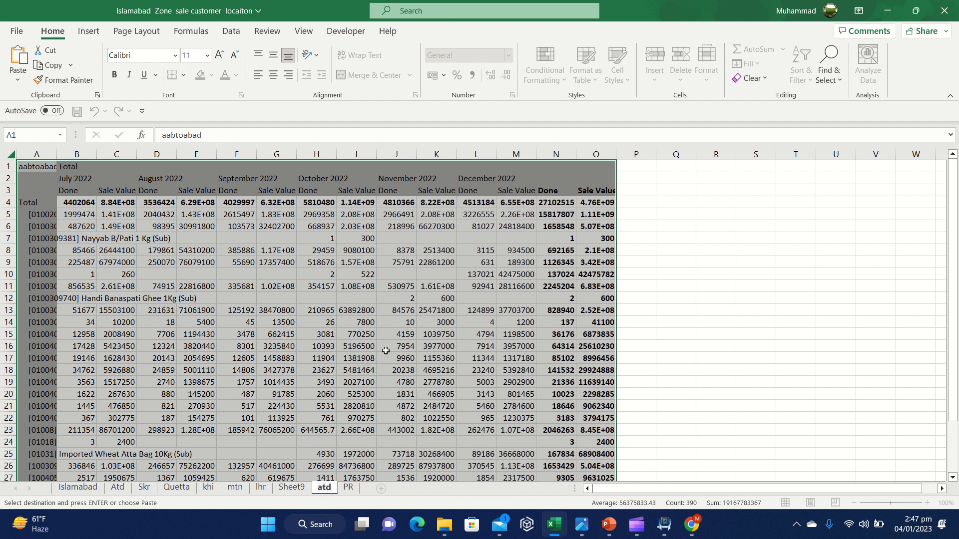
type("2")
left_click(268, 398)
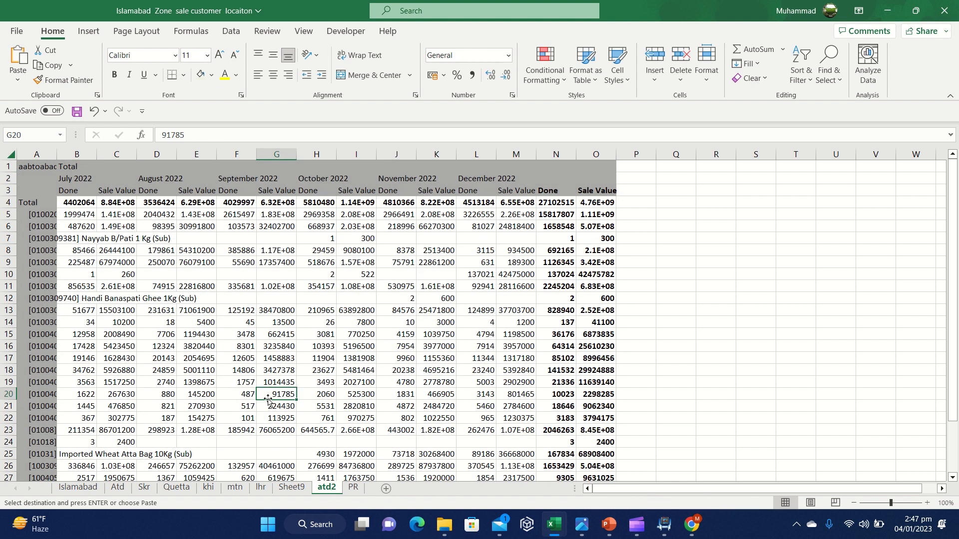
Rename the Faisalabad report sheet, Sheet9, as "fsd"
left_click(292, 488)
right_click(292, 488)
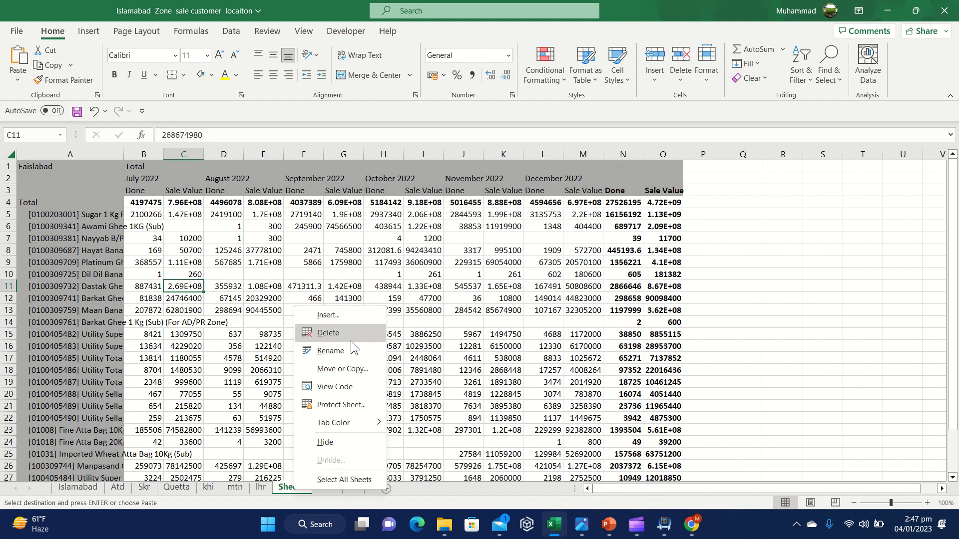
left_click(330, 351)
type("fsd")
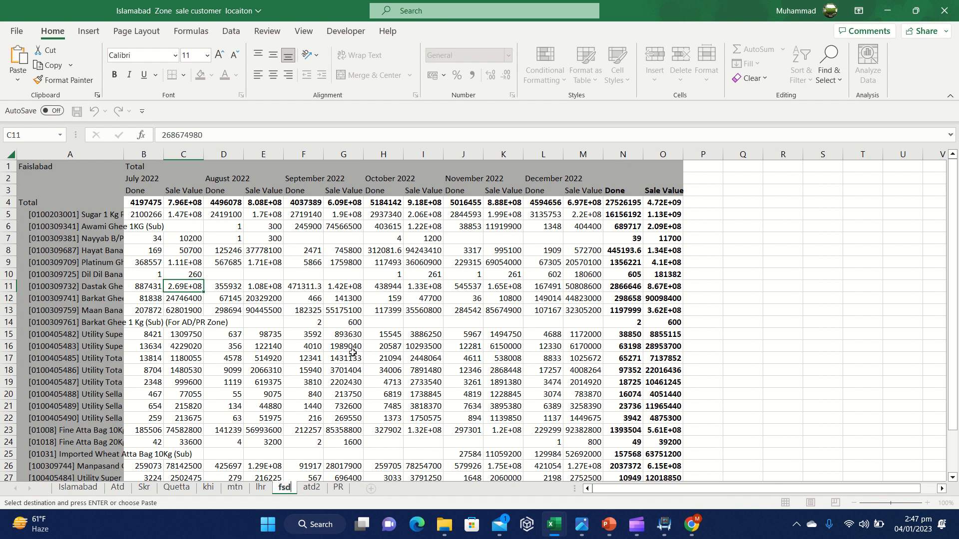
left_click(334, 390)
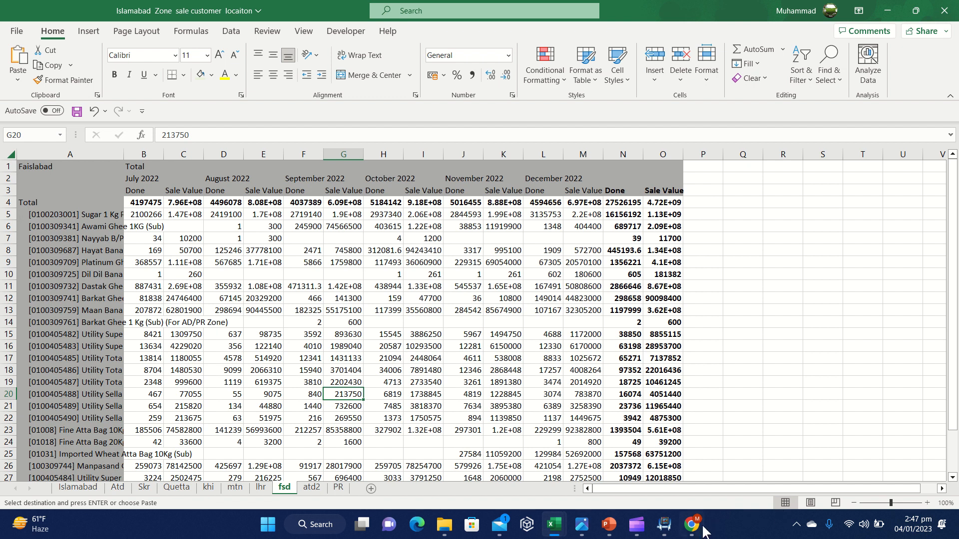
Switch to the Product Moves pivot in Chrome and add a custom filter where From contains "w-man"
mouse_move(699, 528)
left_click(678, 422)
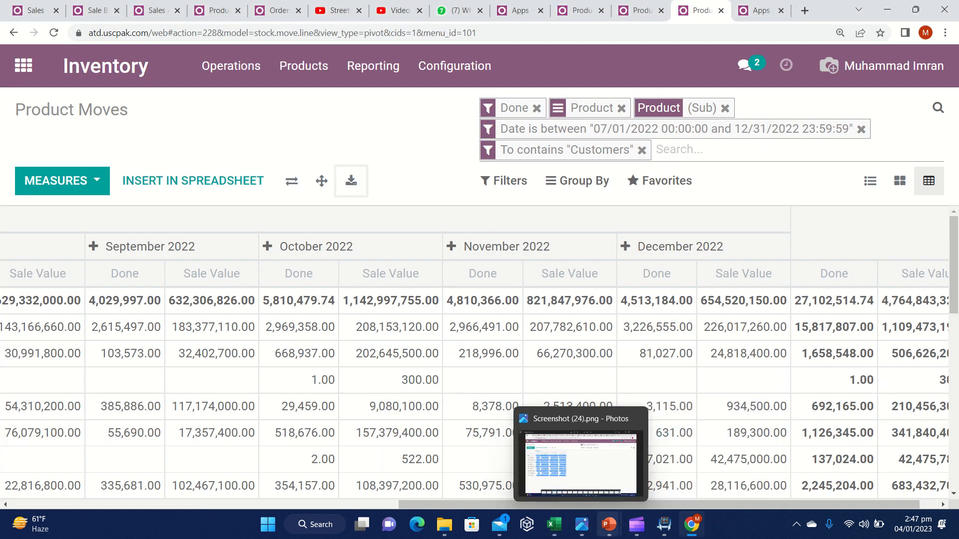
left_click_drag(566, 510, 54, 506)
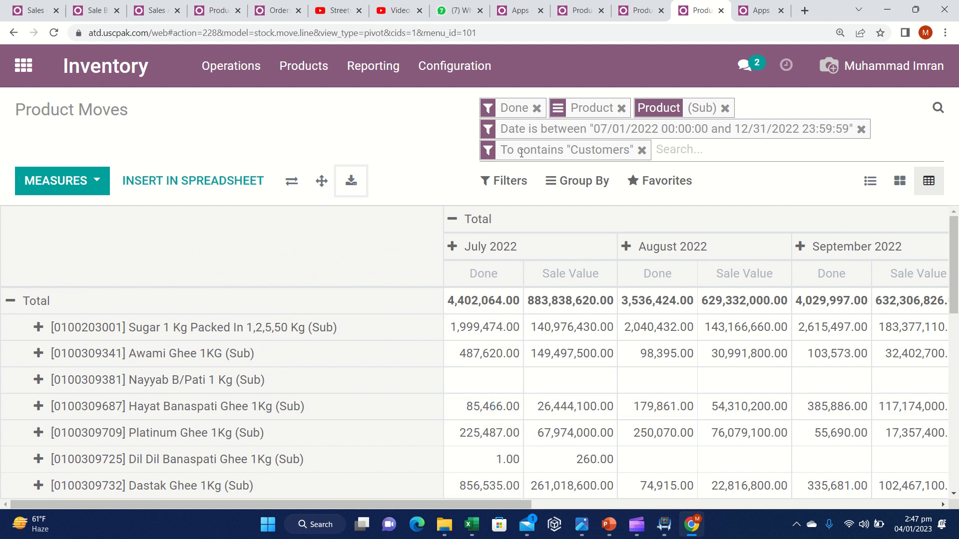
left_click(505, 186)
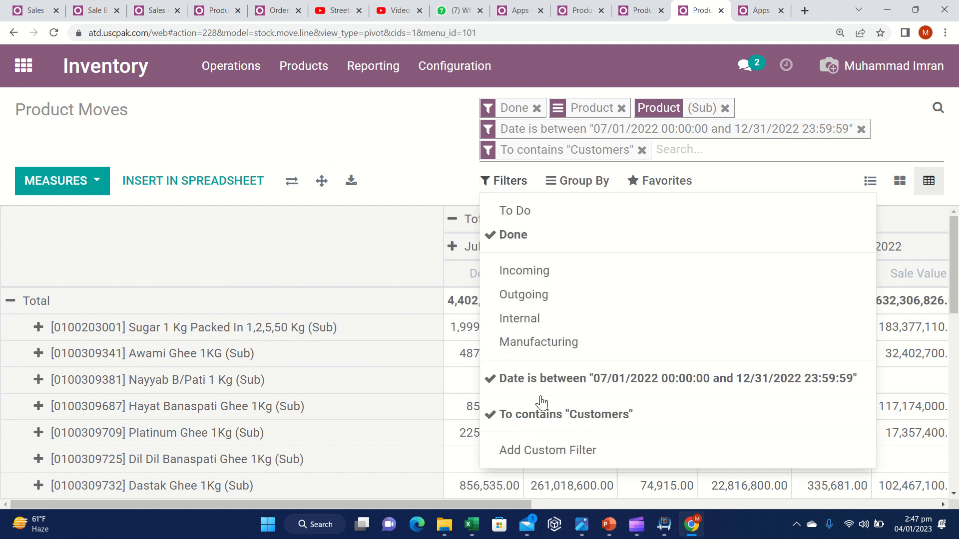
left_click(536, 449)
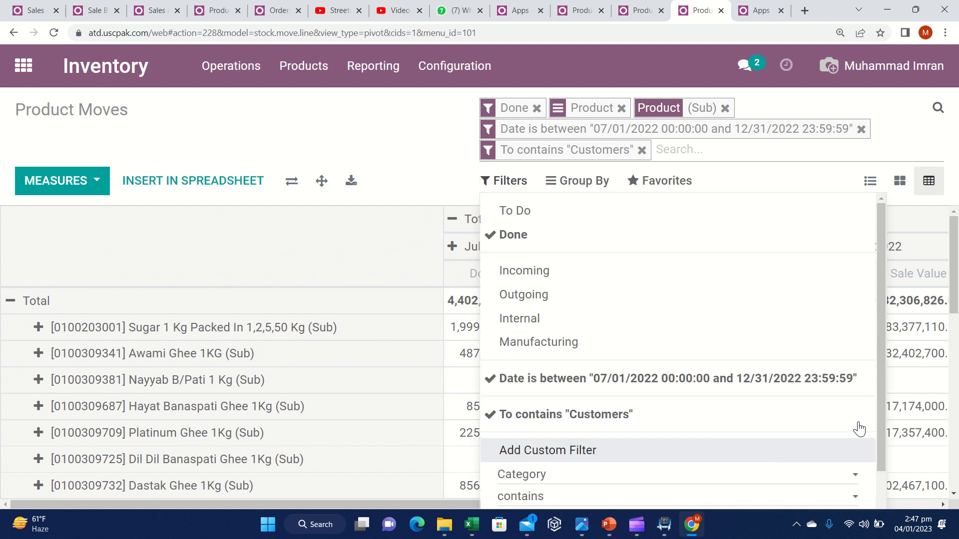
left_click_drag(882, 421, 876, 488)
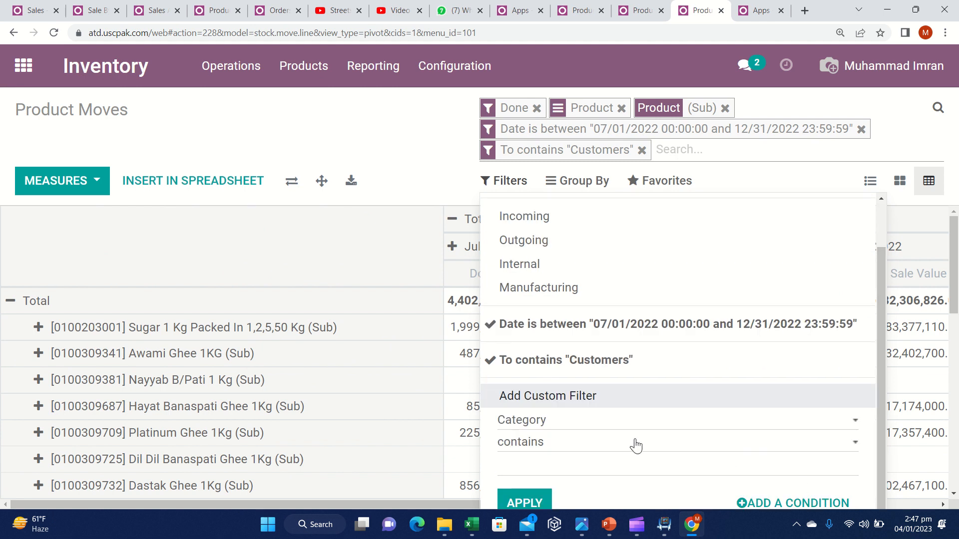
left_click(577, 424)
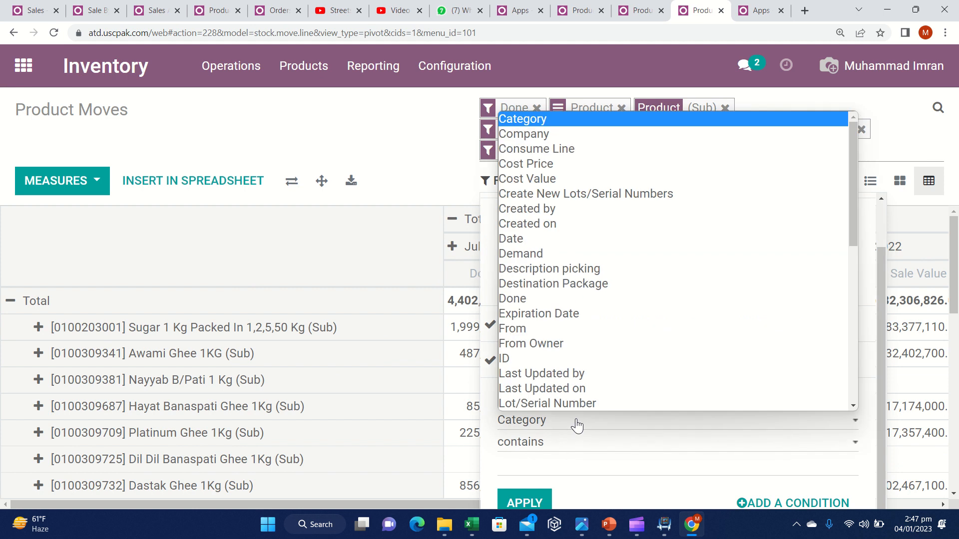
key("f")
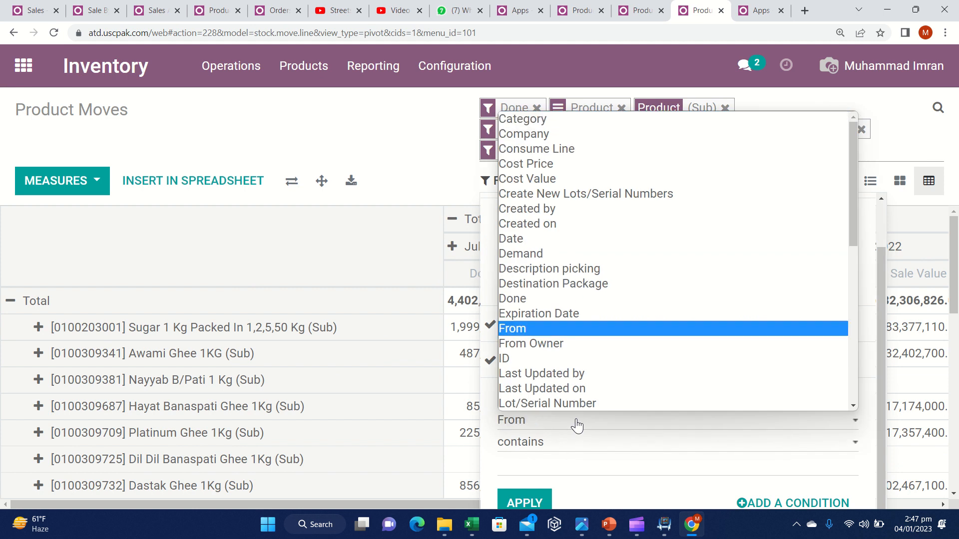
left_click(570, 330)
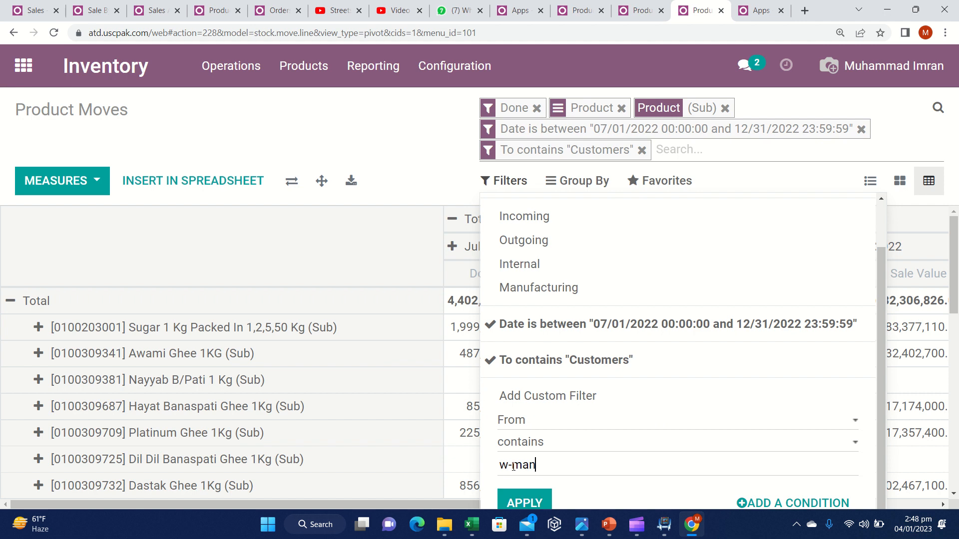
left_click(523, 498)
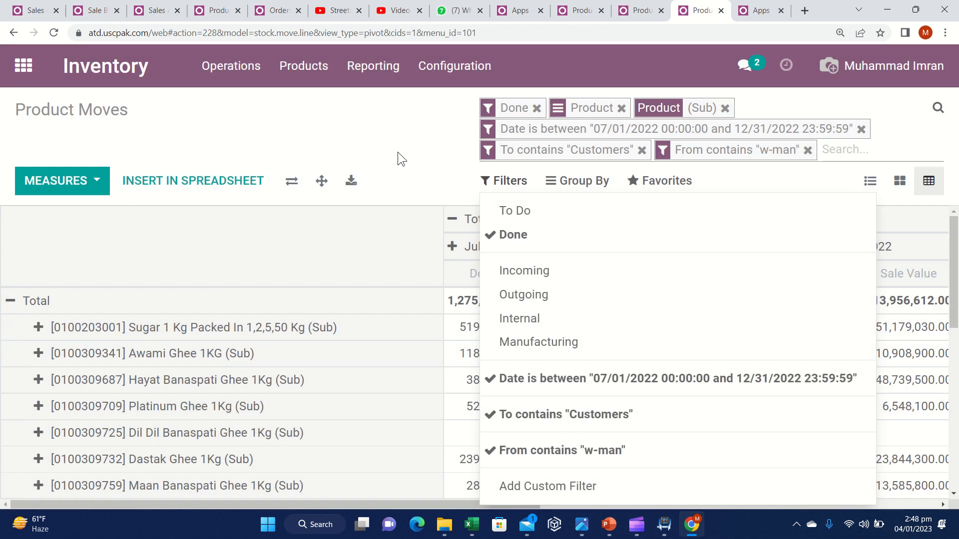
left_click(397, 153)
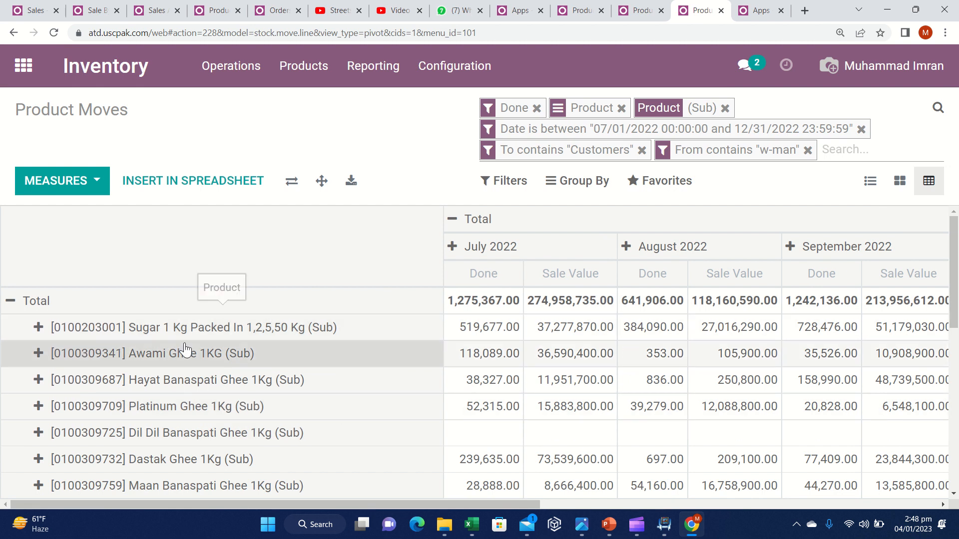
Expand the "Sugar 1 Kg Packed In 1,2,5,50 Kg (Sub)" row of the pivot by From location
left_click(40, 330)
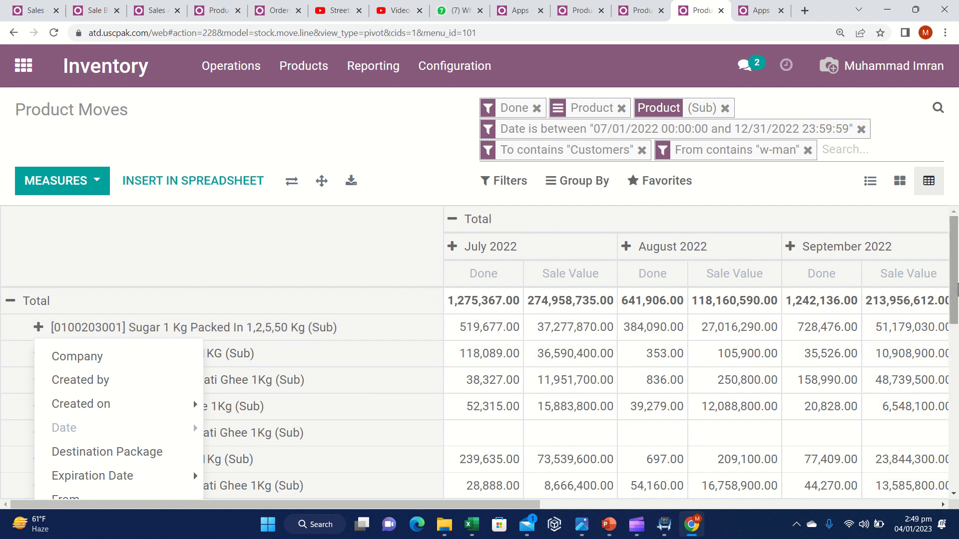
scroll(957, 290, "down", 4)
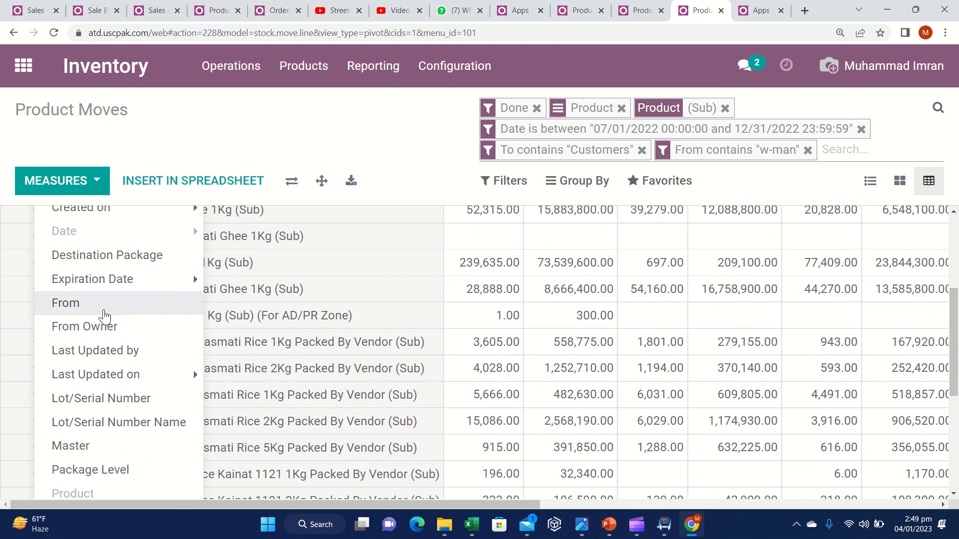
left_click(104, 309)
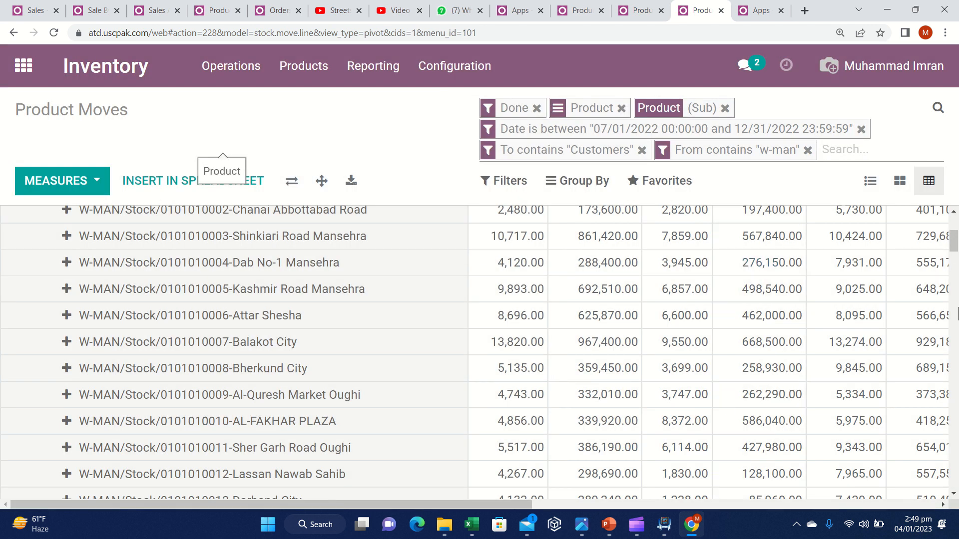
left_click_drag(953, 240, 954, 225)
scroll(954, 225, "down", 1)
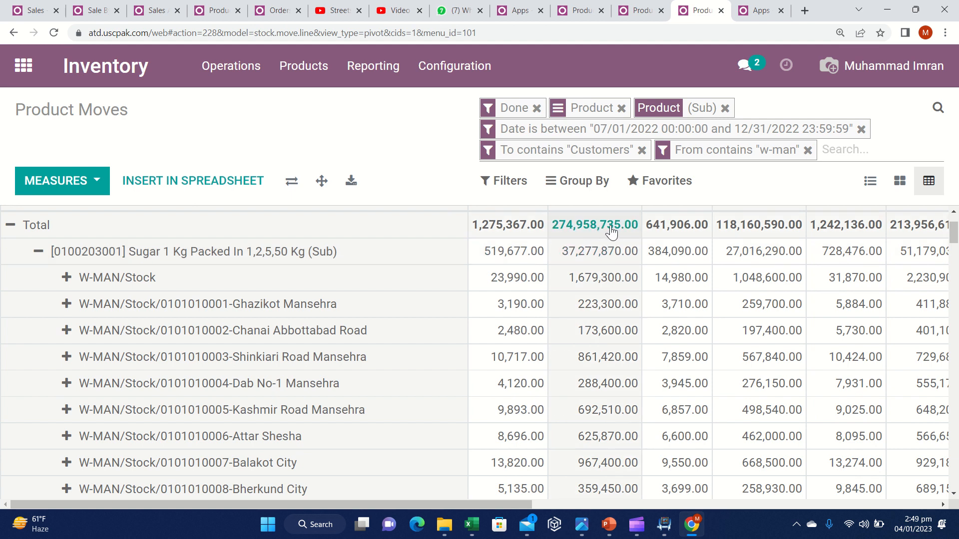
left_click(954, 213)
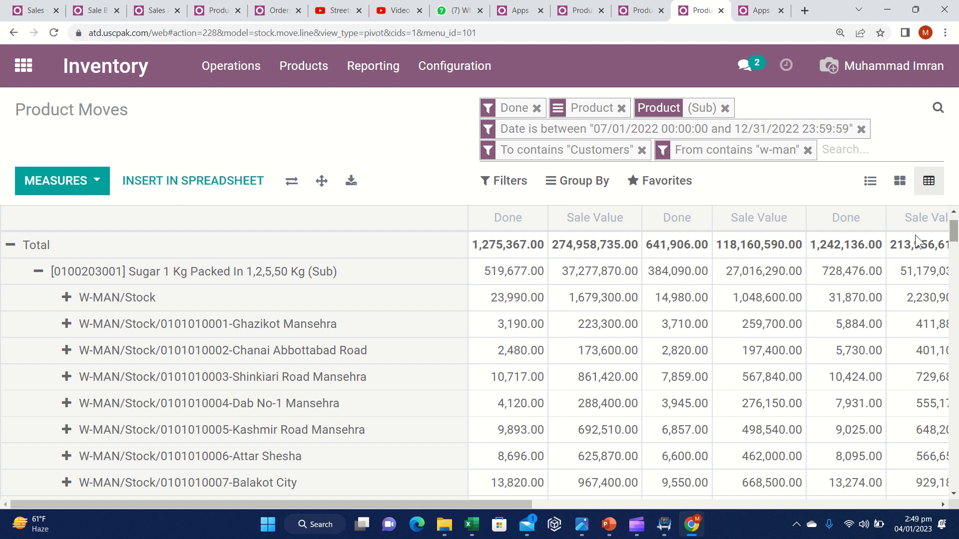
scroll(953, 215, "up", 2)
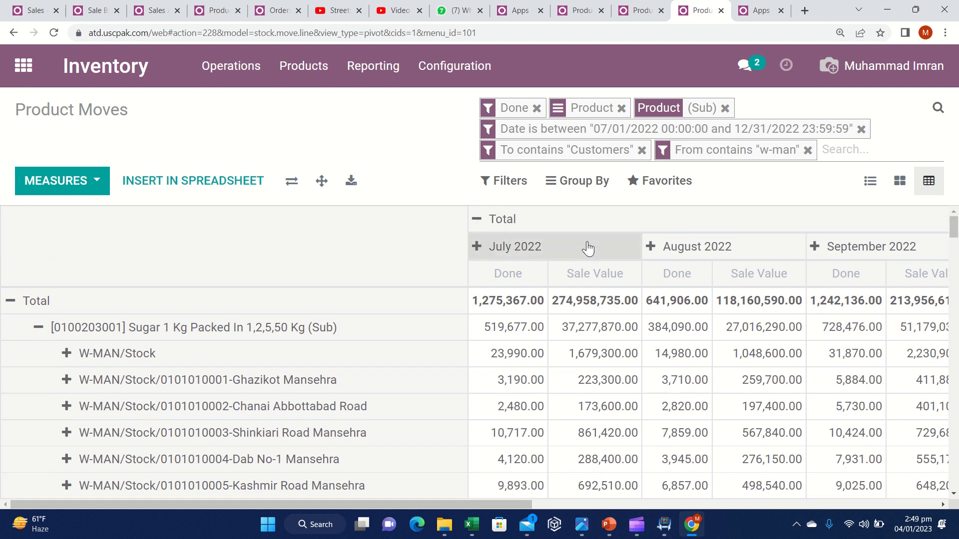
Collapse the monthly columns of the pivot into the single Total column group
left_click(474, 219)
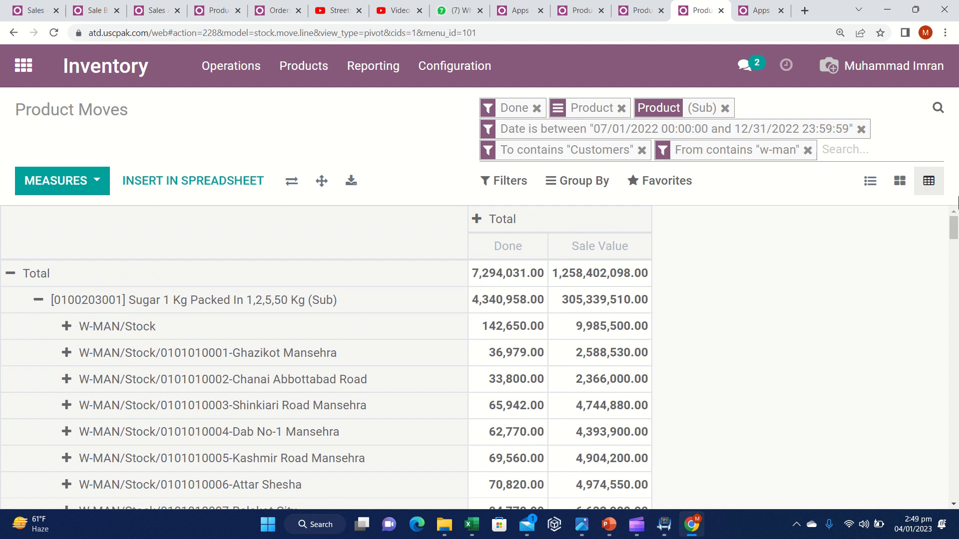
scroll(954, 230, "down", 1)
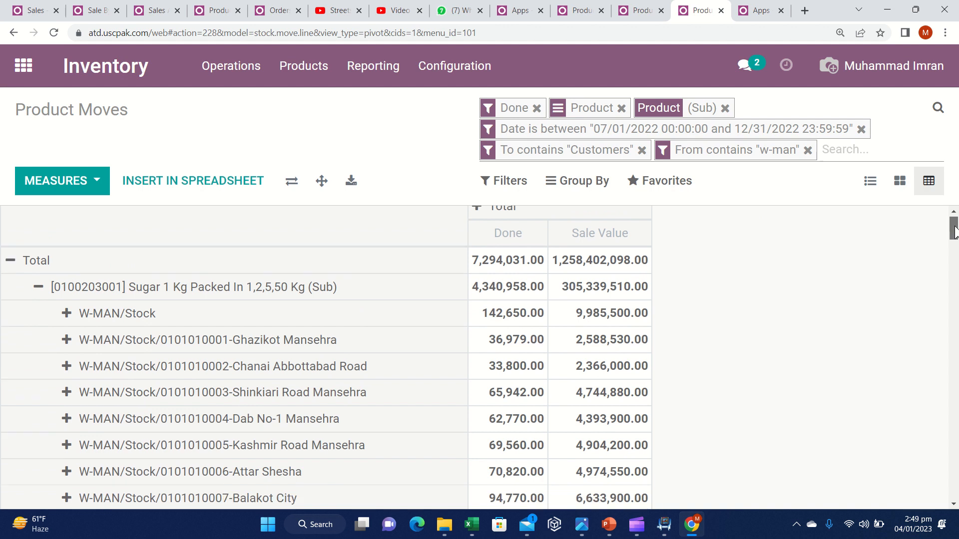
scroll(949, 234, "up", 1)
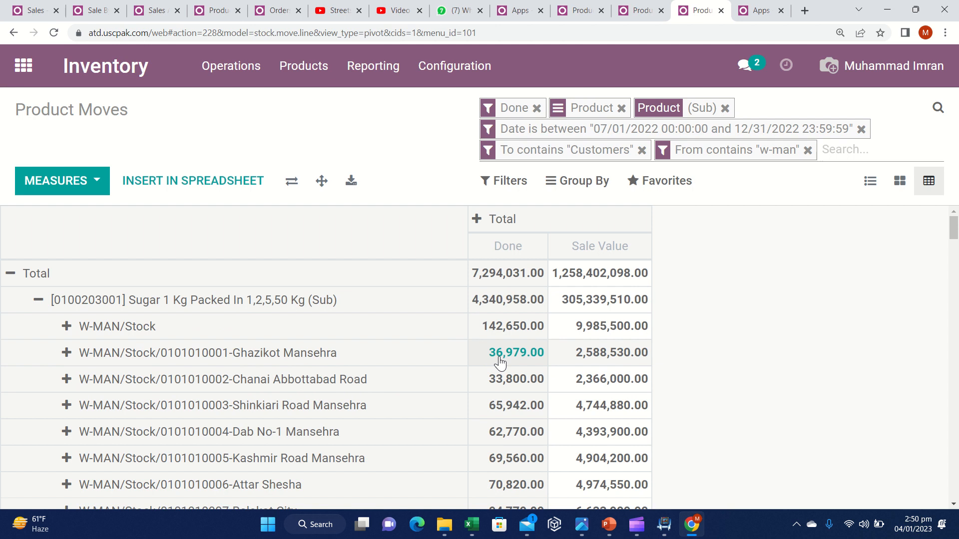
Expand the W-MAN/Stock row under the sugar product by To location, and collapse it again
mouse_move(399, 5)
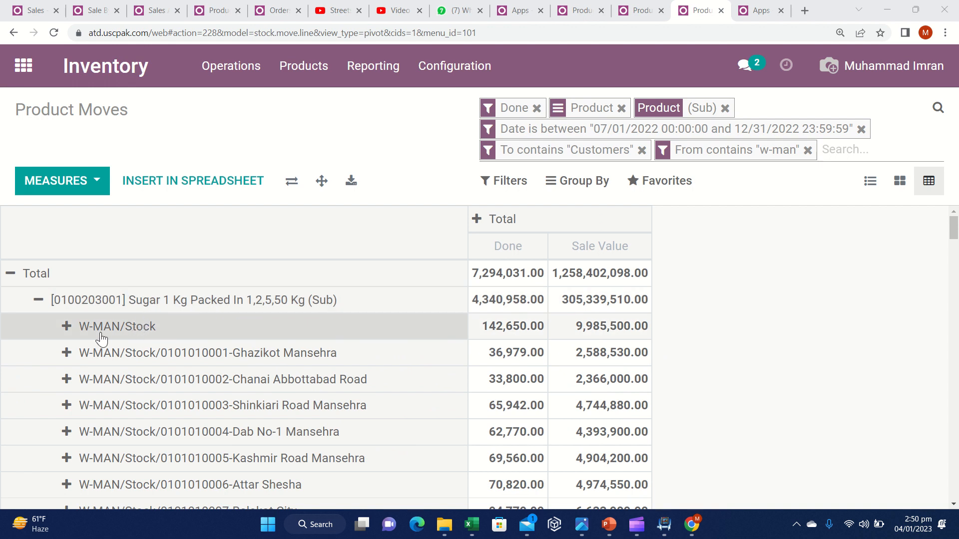
left_click(66, 330)
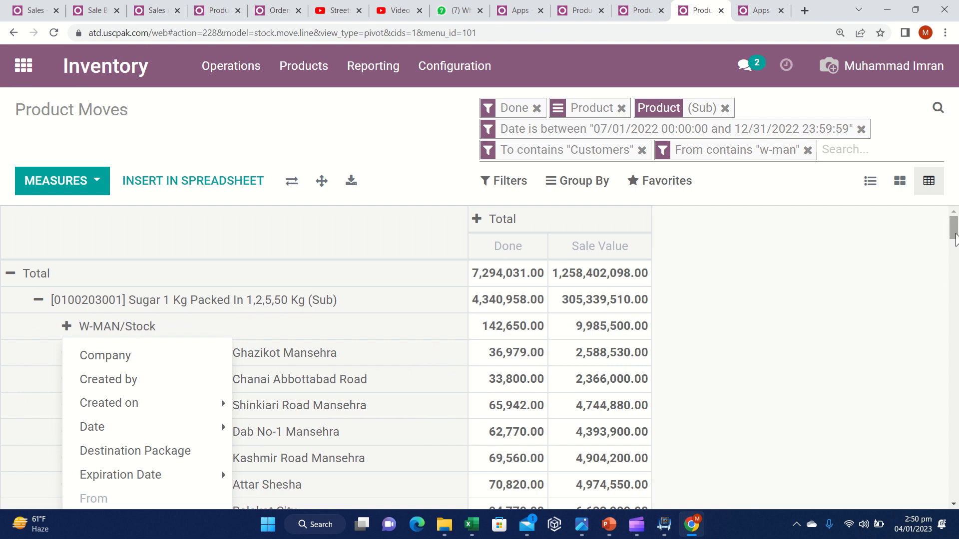
left_click_drag(954, 238, 957, 275)
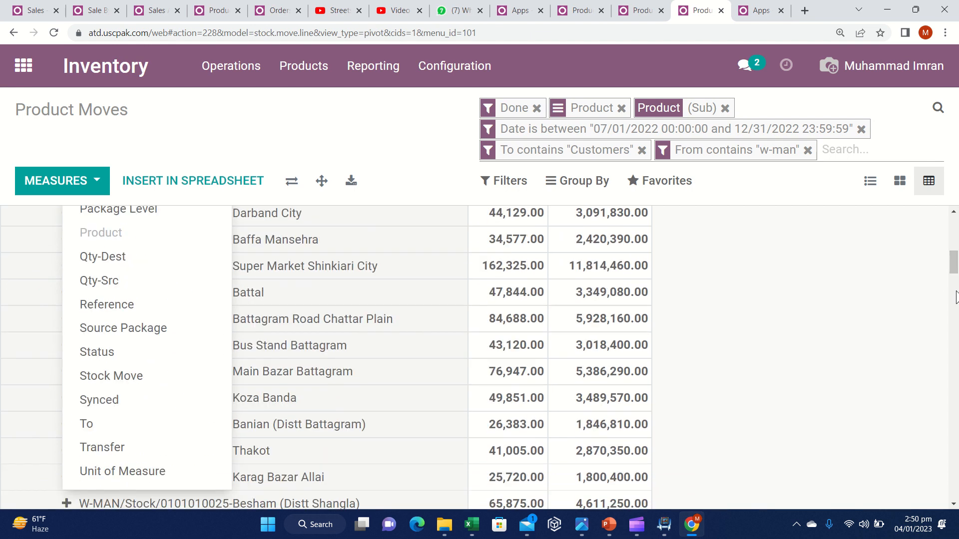
left_click(136, 423)
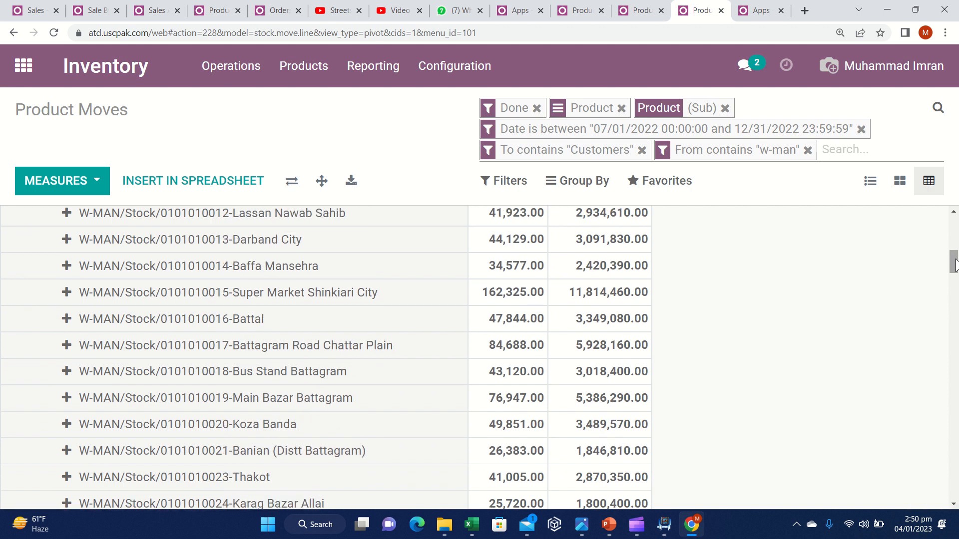
left_click_drag(954, 262, 954, 224)
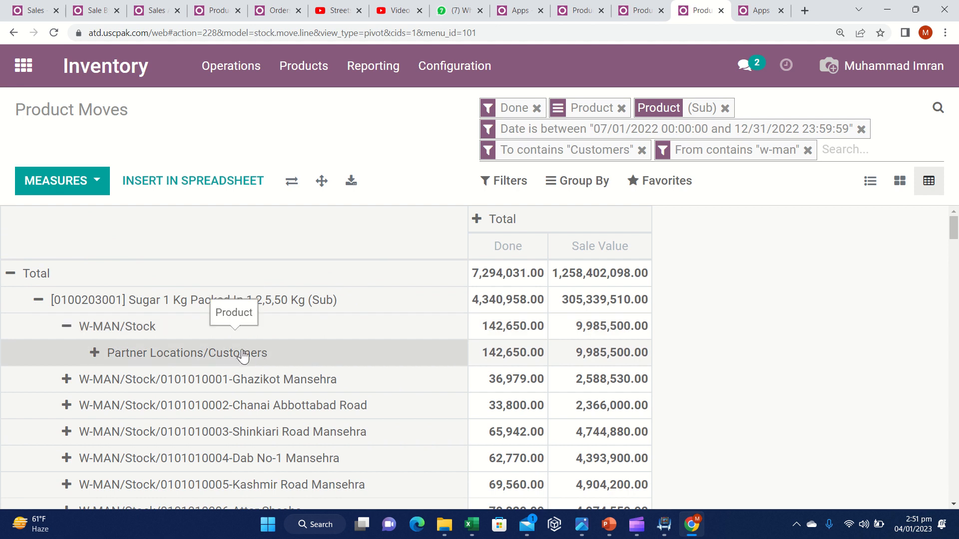
left_click(65, 327)
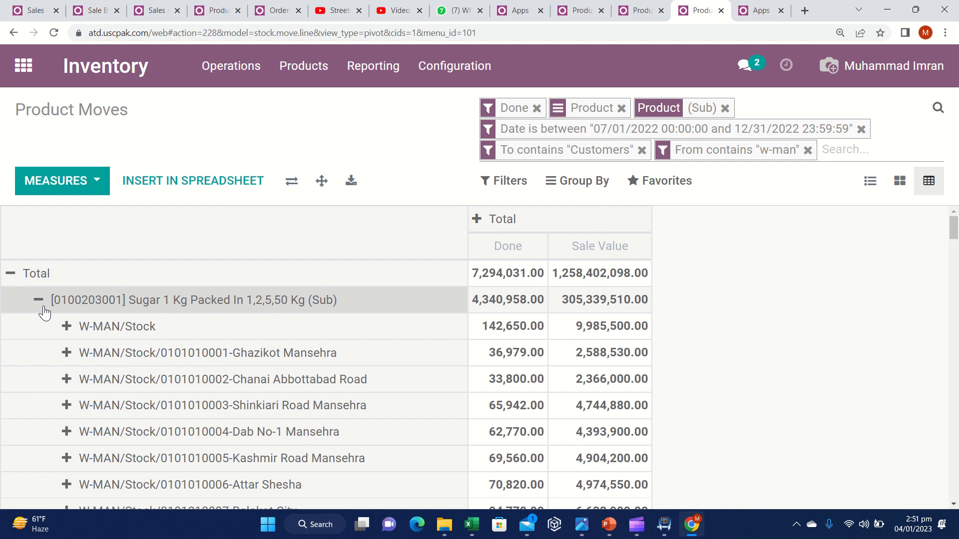
left_click_drag(953, 228, 957, 200)
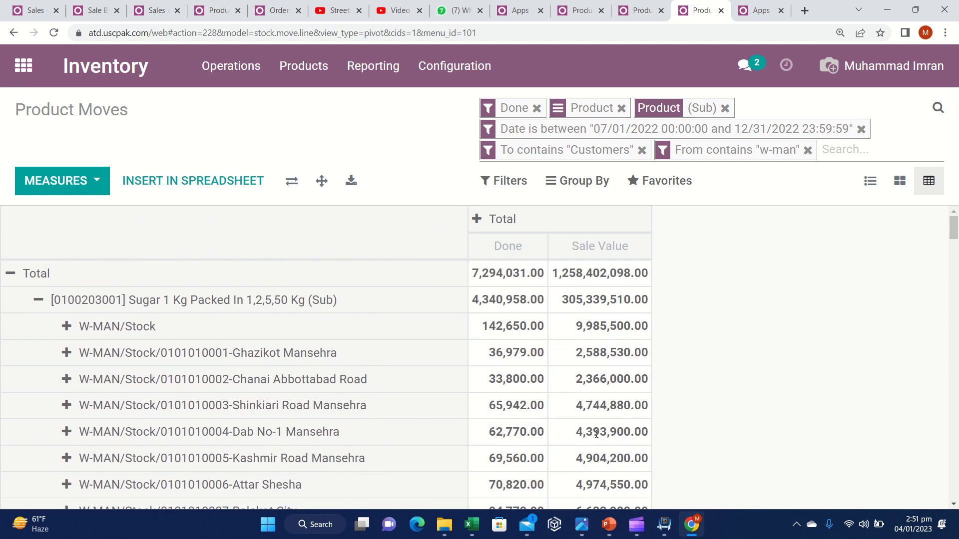
Remove the Product "(Sub)" search filter from the pivot, keeping the date, To and From filters
left_click(725, 108)
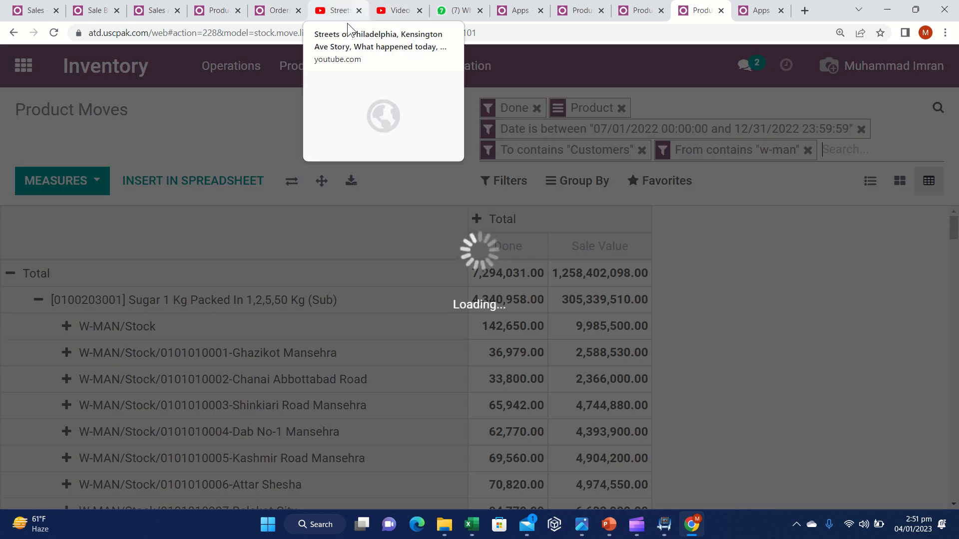
mouse_move(401, 20)
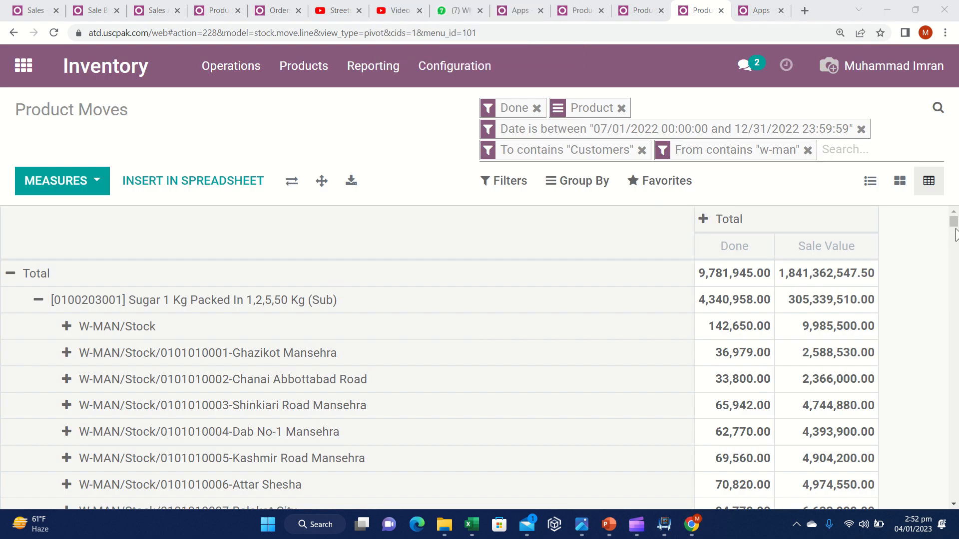
left_click_drag(955, 235, 956, 213)
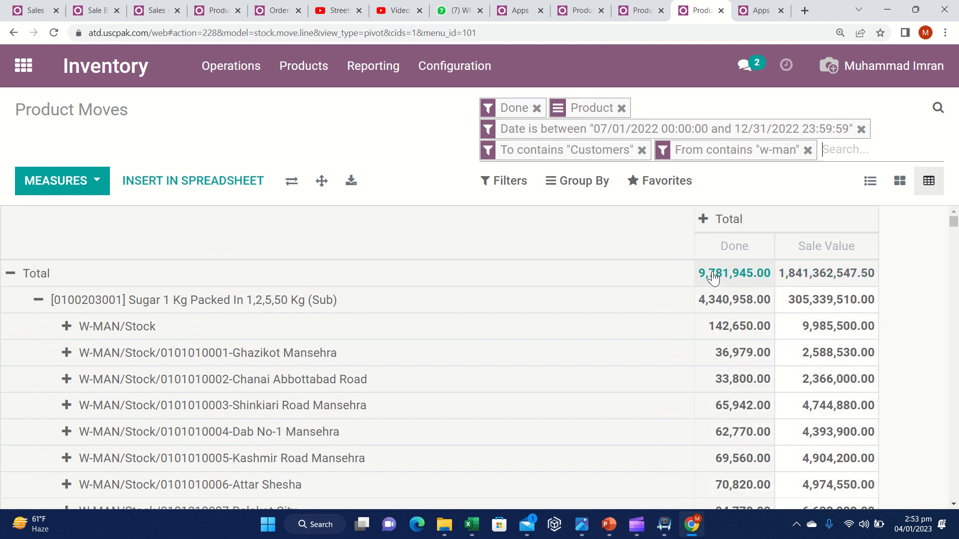
Collapse the sugar product row and the Total row group, and regroup the pivot rows by Date month
left_click(33, 301)
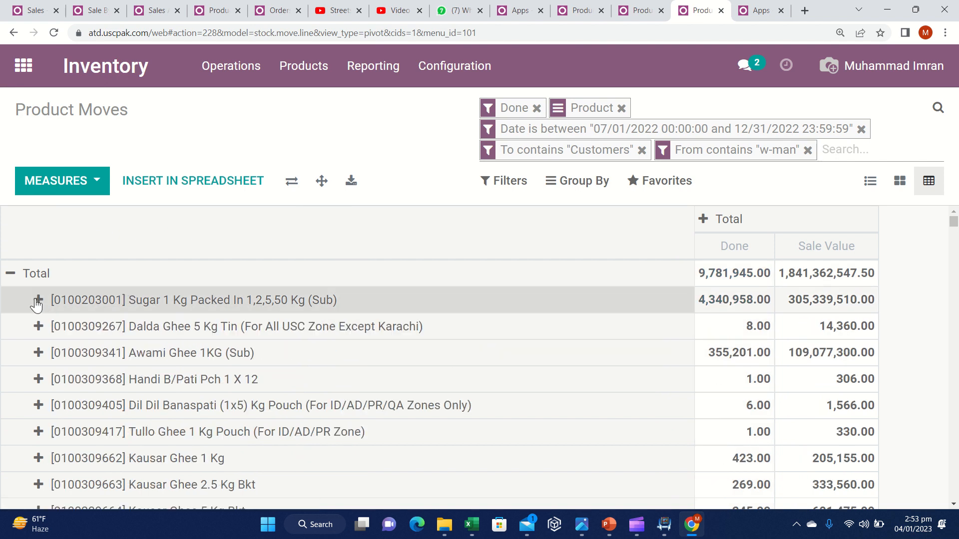
left_click(12, 275)
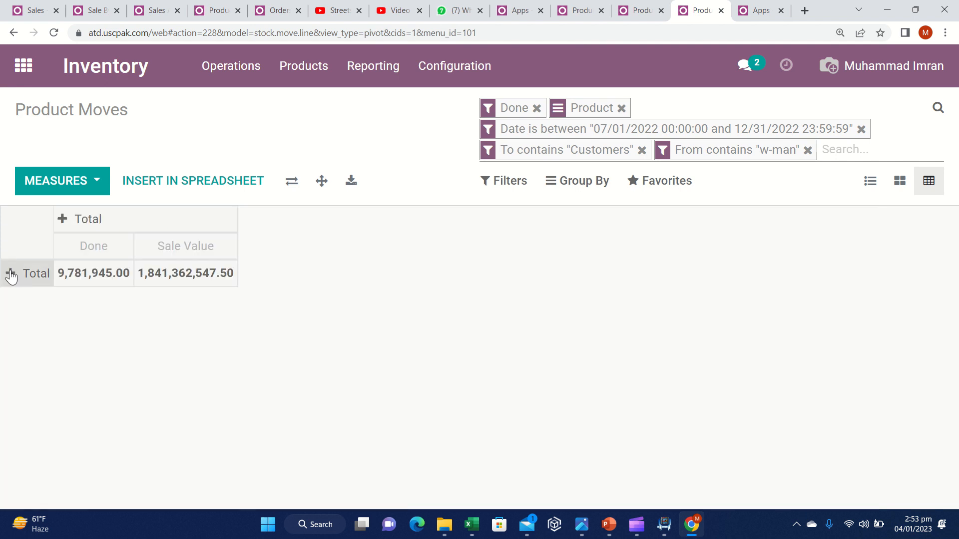
left_click(11, 275)
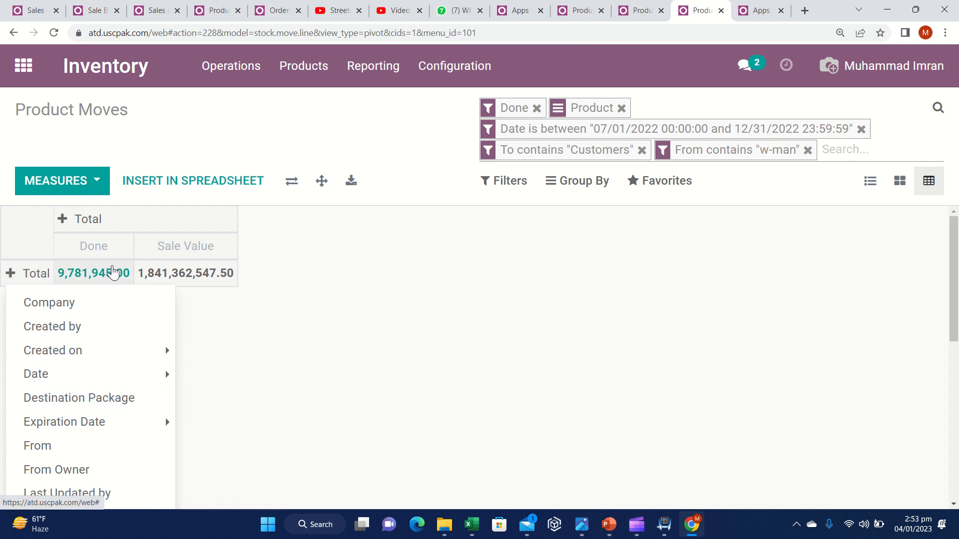
mouse_move(111, 373)
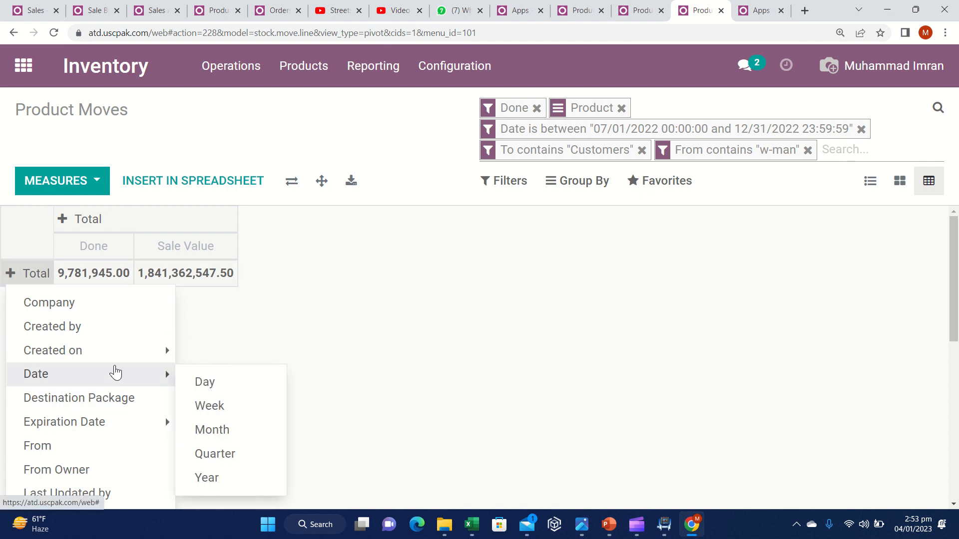
left_click(219, 428)
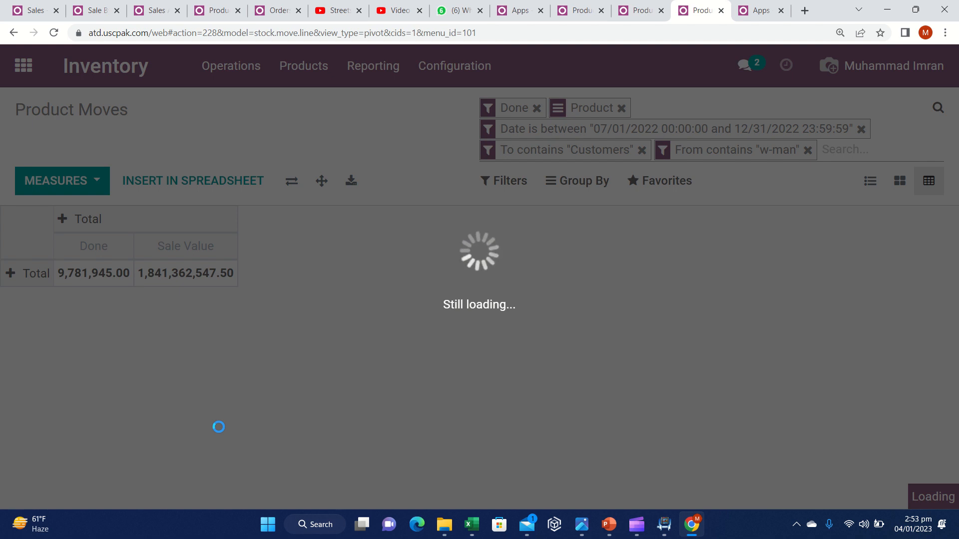
Filter the product moves by To contains "Vendor" in place of the To contains "Customers" filter
left_click(398, 30)
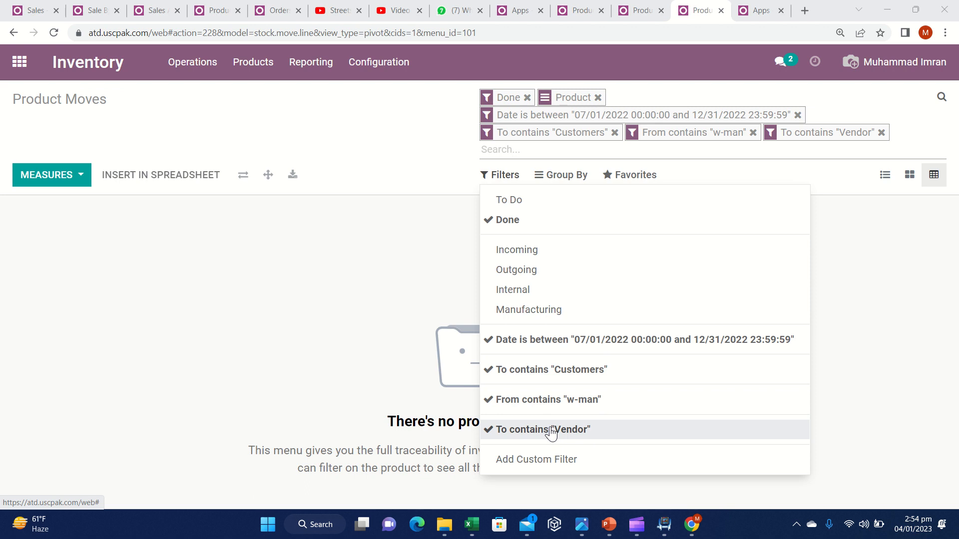
left_click(496, 372)
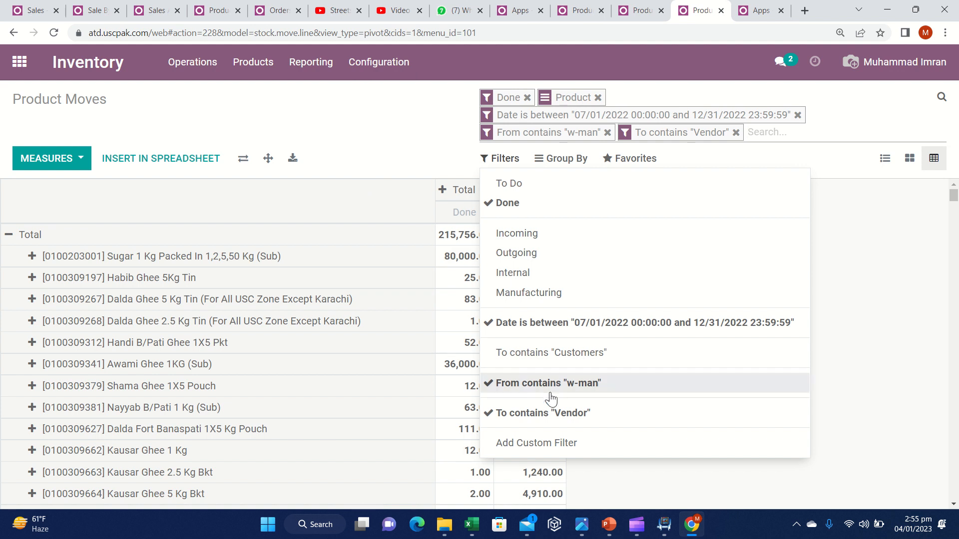
left_click(349, 111)
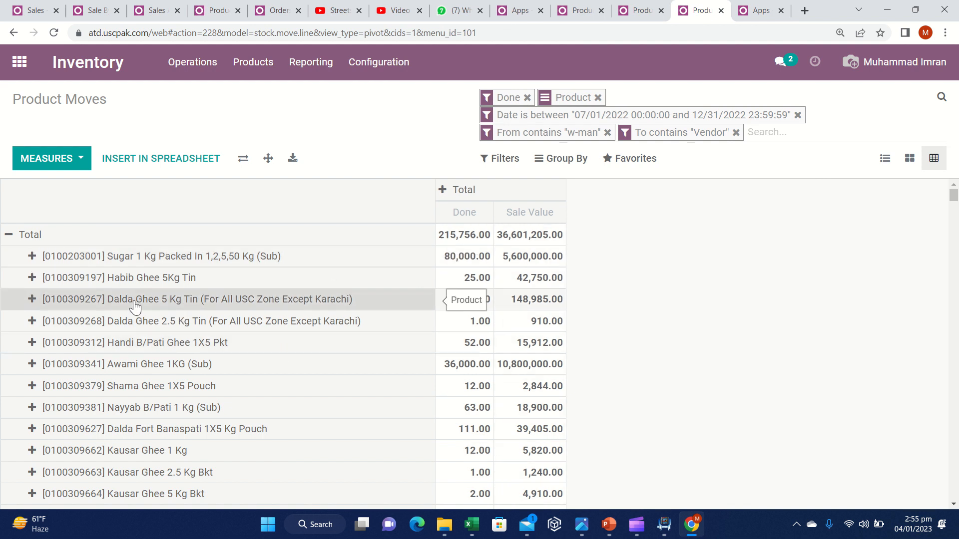
Split the pivot's Total column group by Date month
left_click(32, 257)
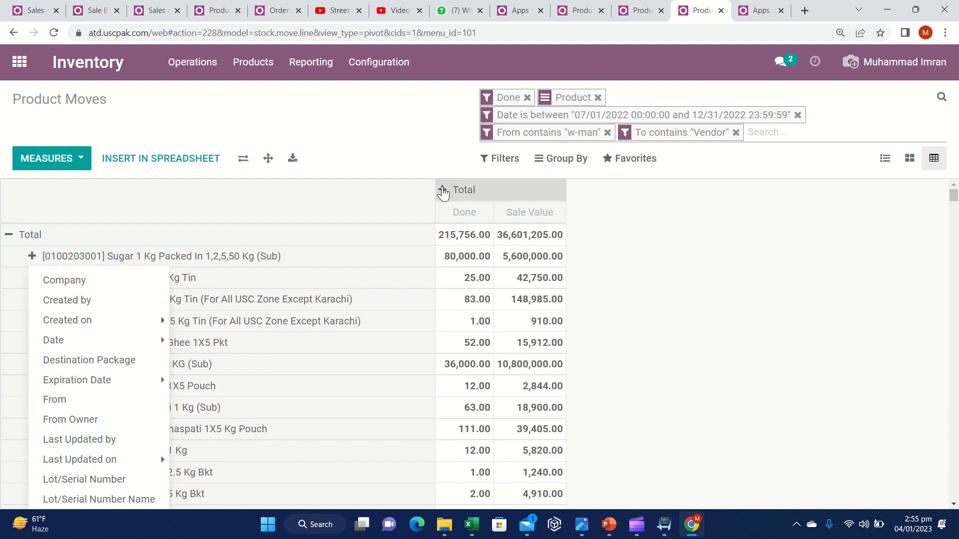
left_click(444, 189)
mouse_move(505, 276)
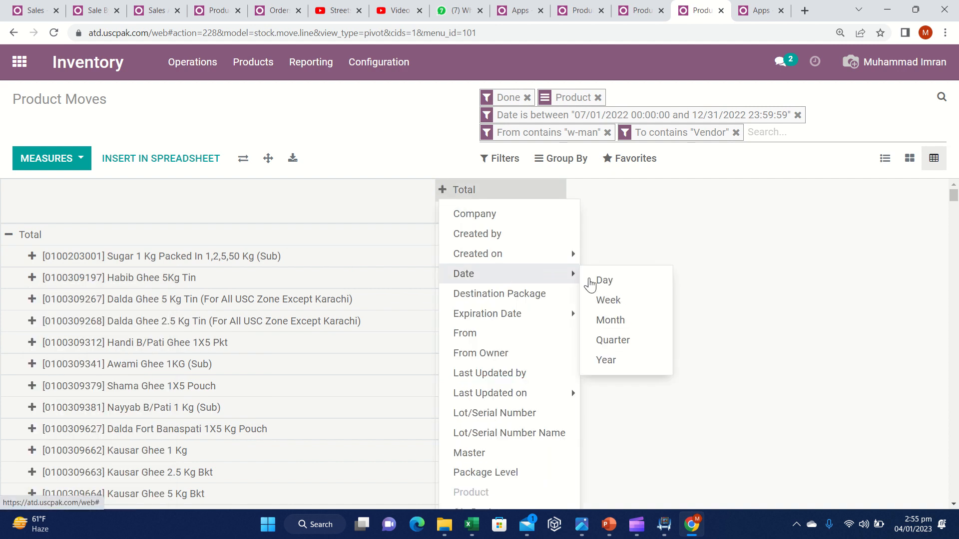
left_click(609, 320)
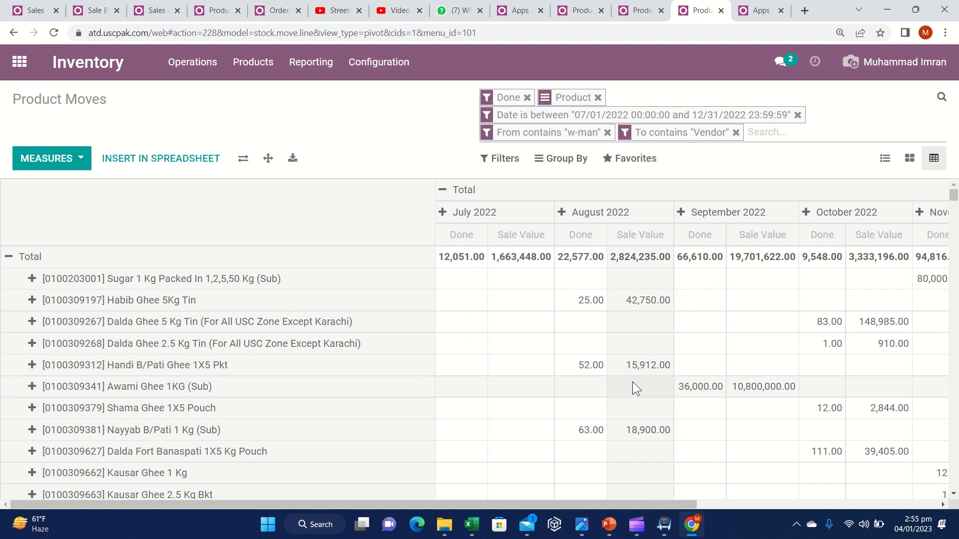
Collapse the product rows under Total and regroup the pivot rows by Transfer
left_click(28, 285)
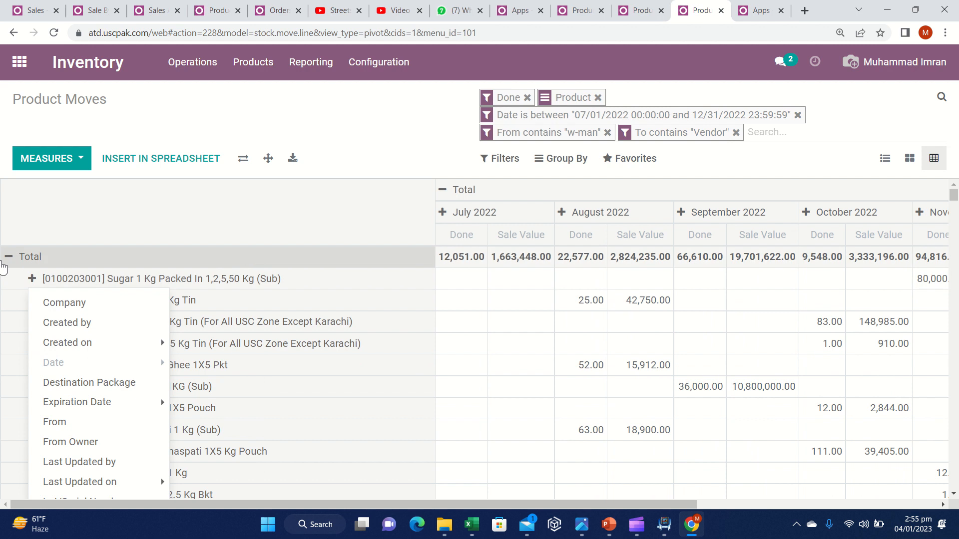
left_click(8, 258)
left_click(8, 257)
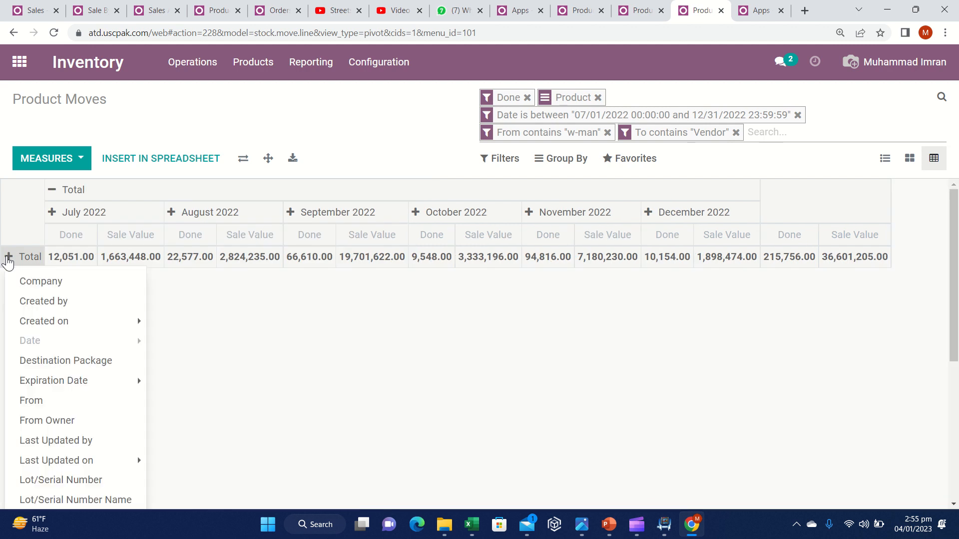
mouse_move(68, 378)
left_click_drag(954, 292, 956, 432)
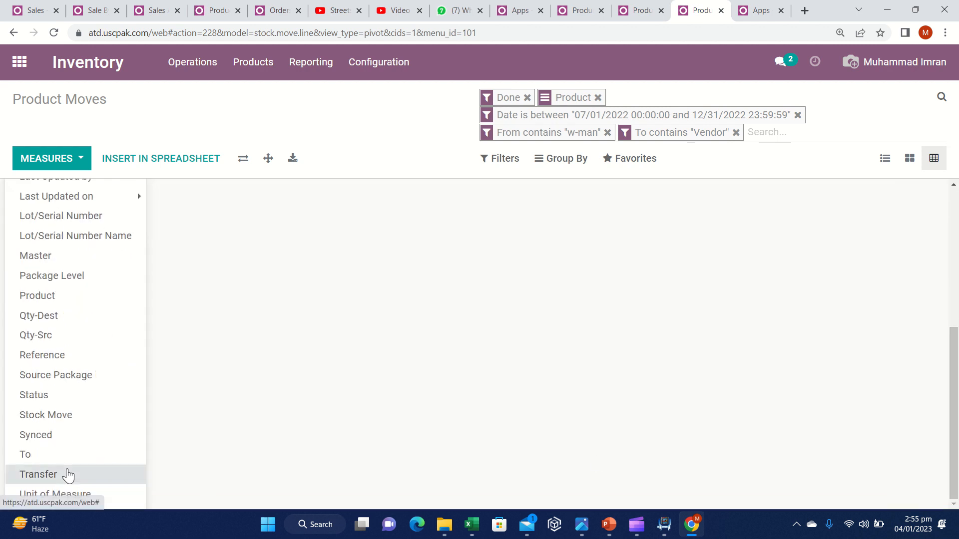
left_click(69, 475)
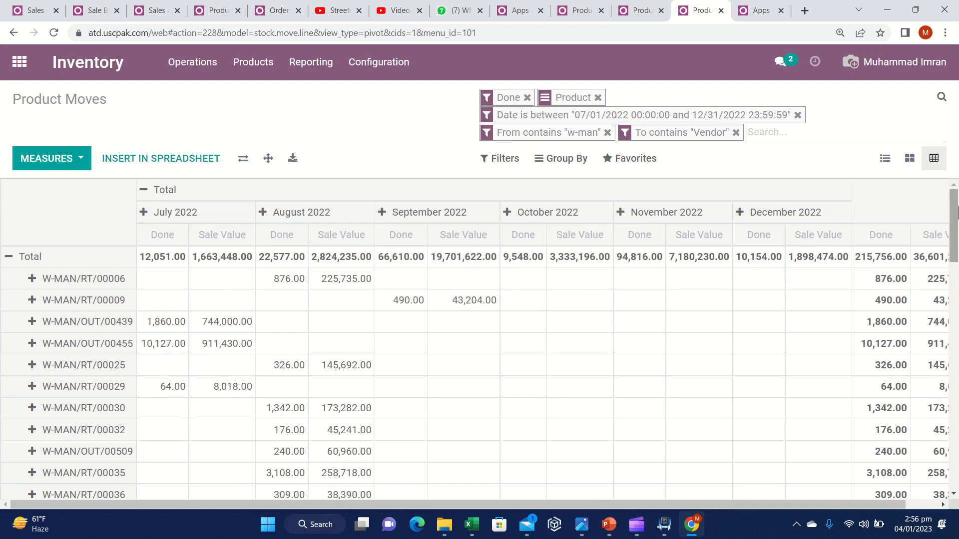
Examine the monthly Done quantities and sale values of every W-MAN transfer returned to vendors, including the overall totals
left_click_drag(954, 233, 956, 495)
left_click_drag(957, 368, 955, 415)
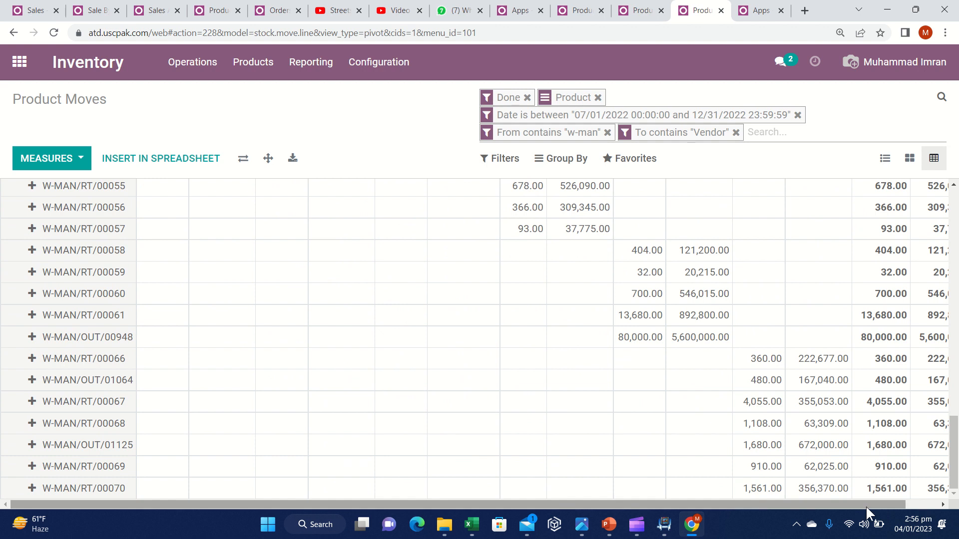
left_click_drag(877, 504, 926, 503)
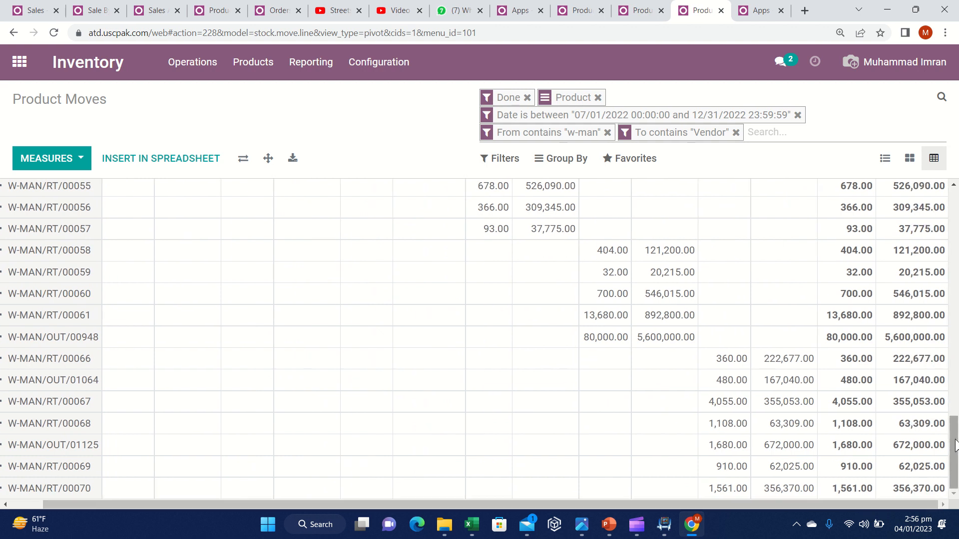
left_click_drag(955, 444, 955, 202)
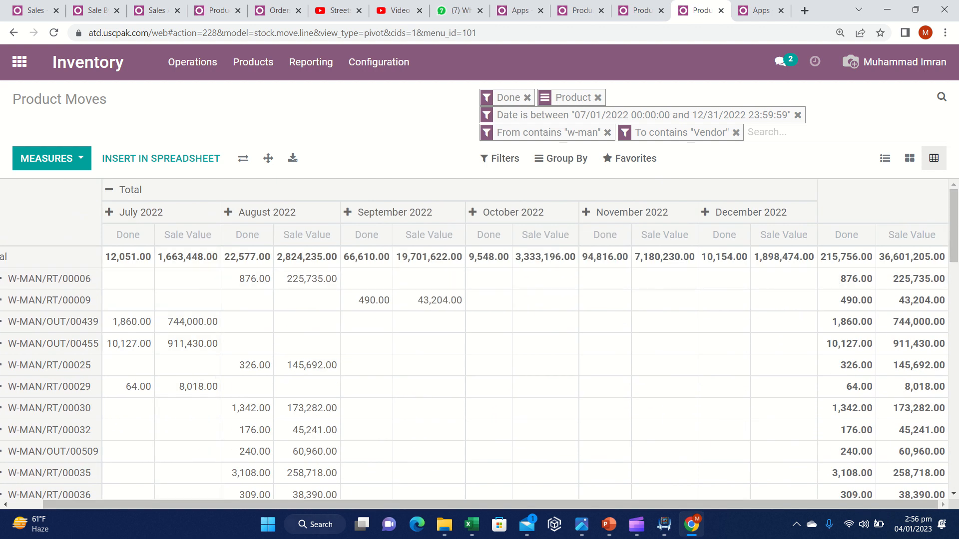
left_click_drag(391, 504, 311, 507)
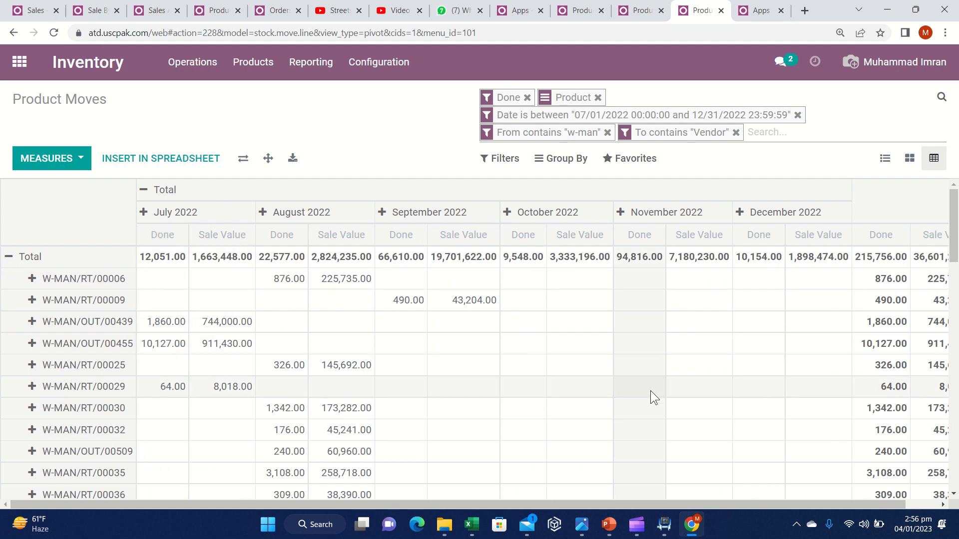
left_click_drag(956, 250, 956, 220)
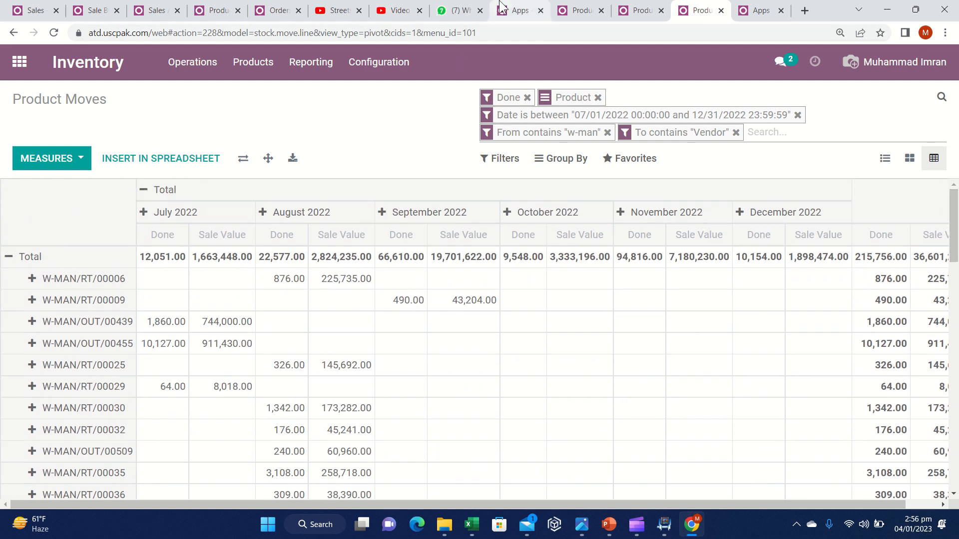
mouse_move(438, 5)
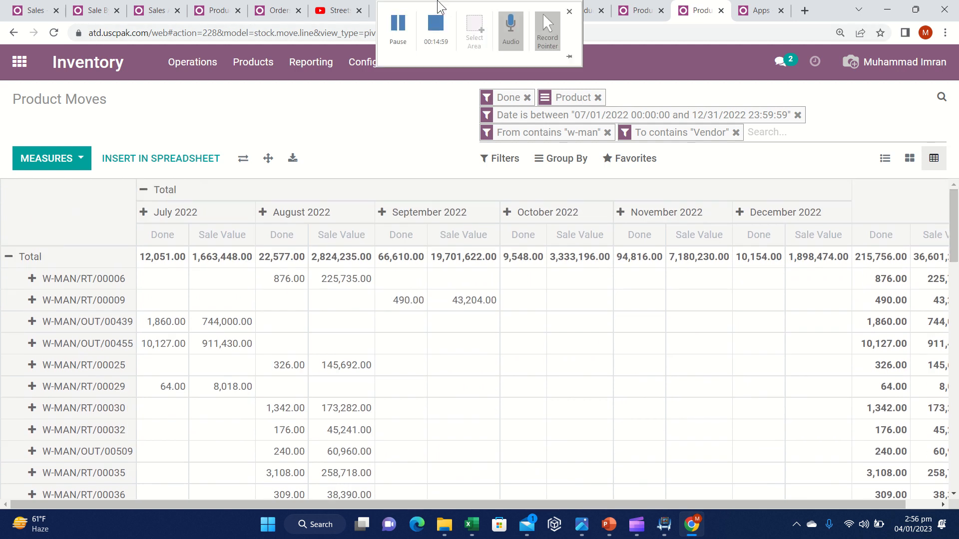